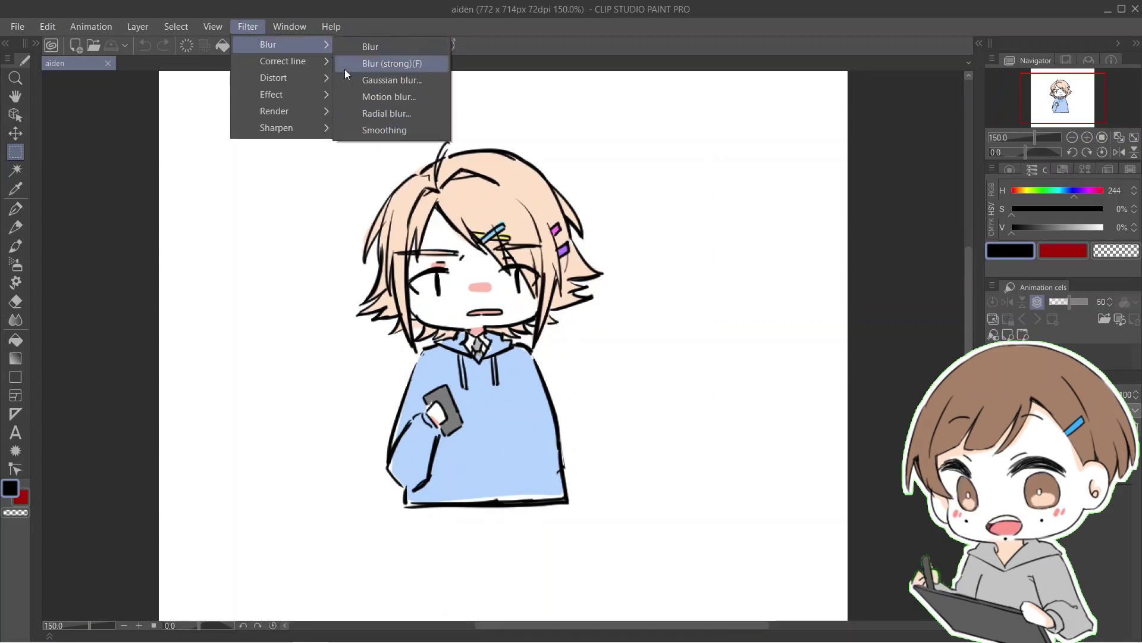
Apply Blur, Blur (strong) and a high-strength Gaussian blur to the chibi drawing
{"action": "left_click", "coordinate": [367, 45]}
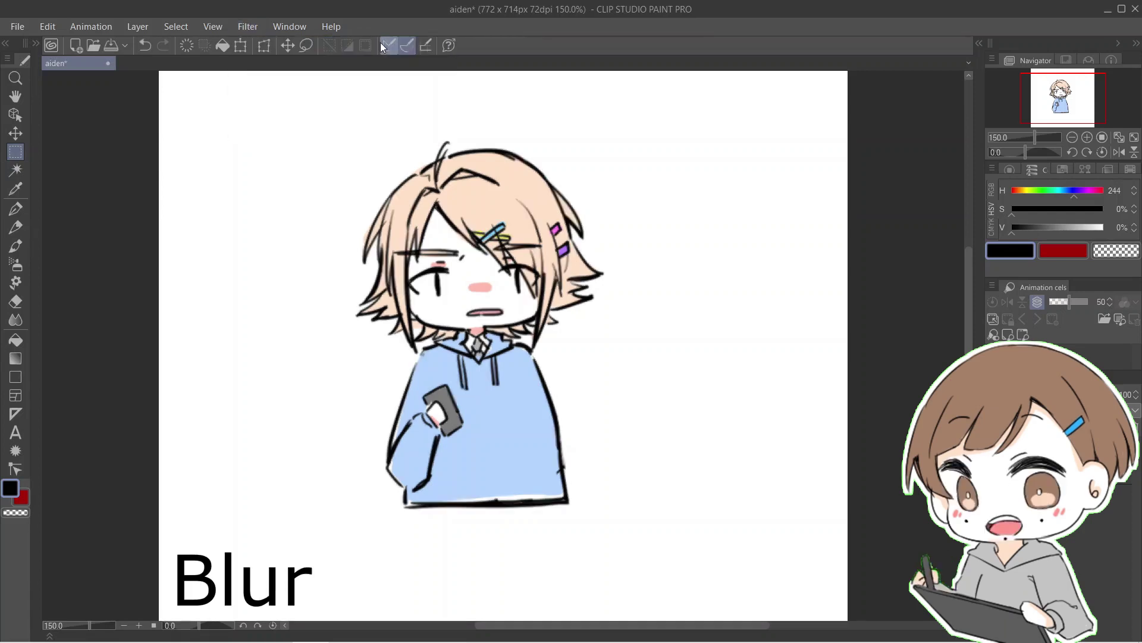
{"action": "left_click", "coordinate": [248, 26]}
{"action": "left_click", "coordinate": [402, 63]}
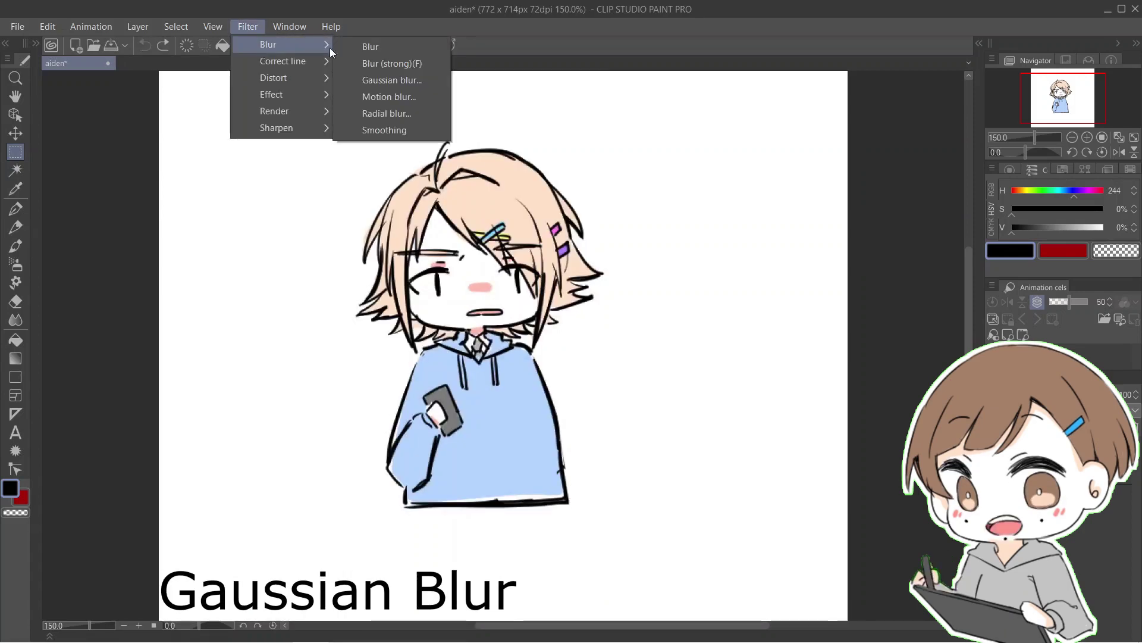
{"action": "left_click", "coordinate": [402, 79]}
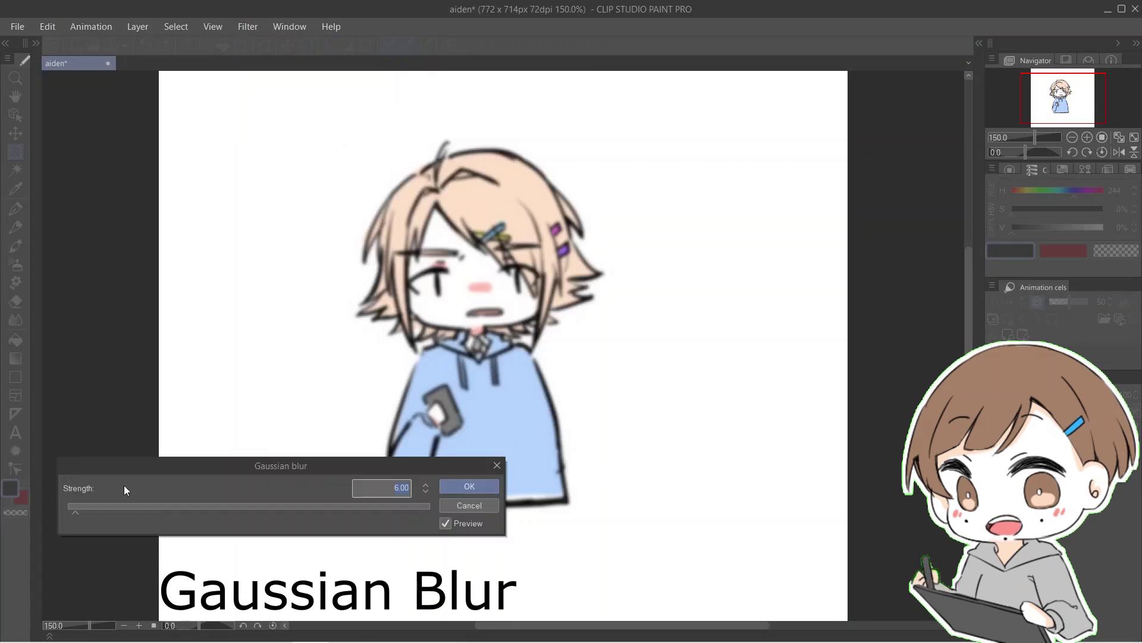
{"action": "left_click", "coordinate": [135, 507]}
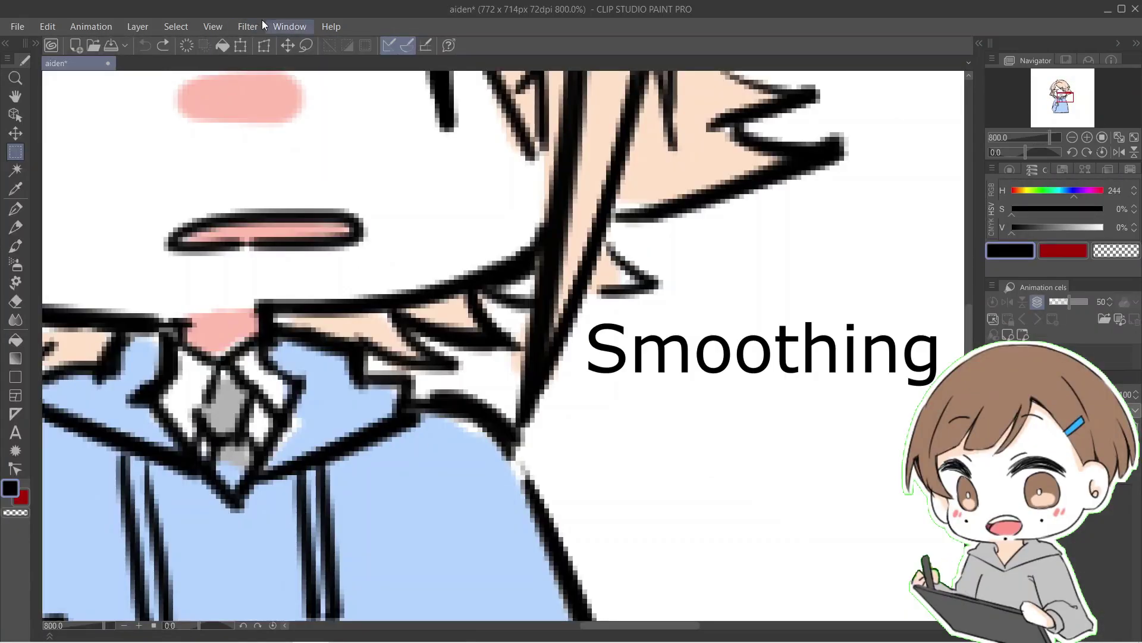
Apply the Smoothing filter to even out the jagged lineart
{"action": "left_click", "coordinate": [257, 25]}
{"action": "mouse_move", "coordinate": [280, 44]}
{"action": "left_click", "coordinate": [393, 130]}
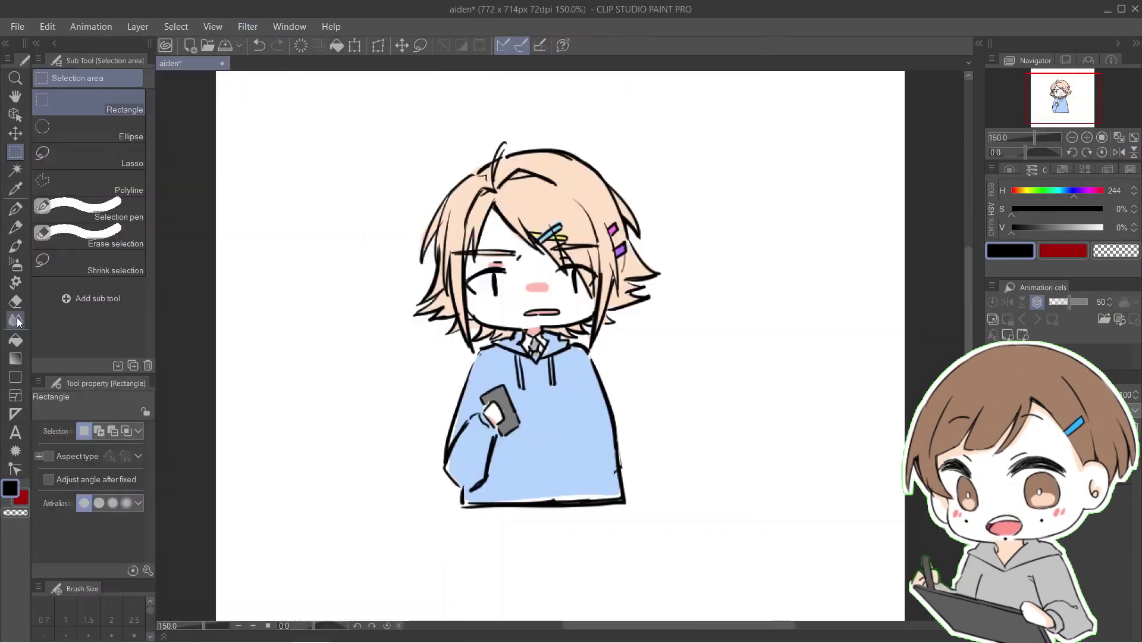
Smear the hair and blur the face using enlarged Blend and Blur brushes
{"action": "left_click", "coordinate": [15, 320]}
{"action": "left_click", "coordinate": [96, 102]}
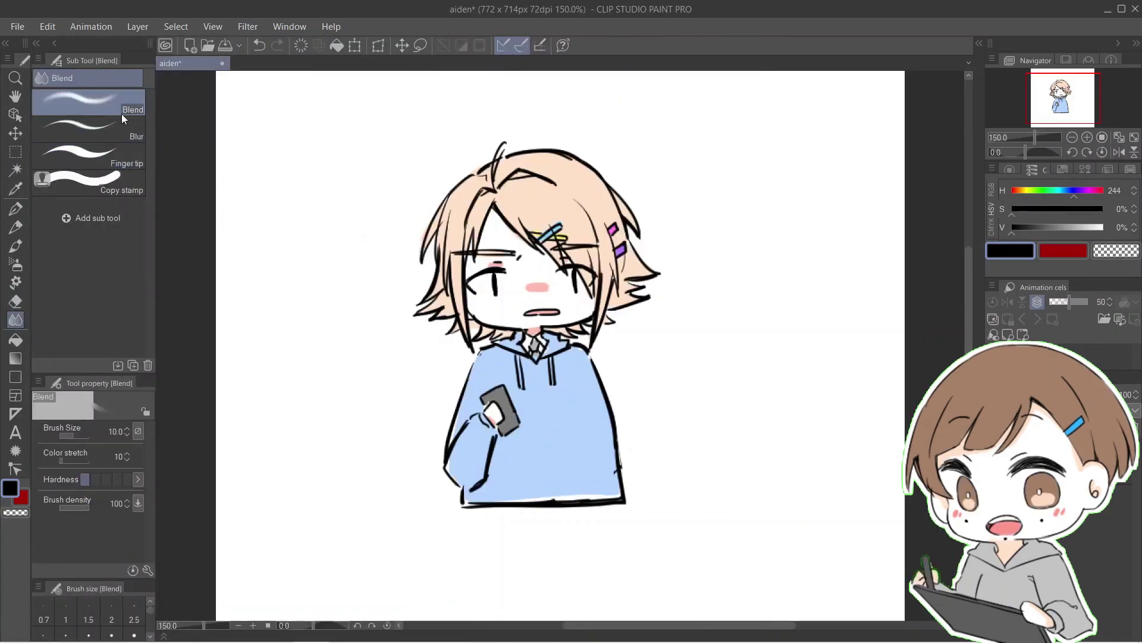
{"action": "key", "text": "bracketright"}
{"action": "key", "text": "bracketright"}
{"action": "key", "text": "bracketright"}
{"action": "key", "text": "bracketright"}
{"action": "key", "text": "bracketright"}
{"action": "key", "text": "bracketright"}
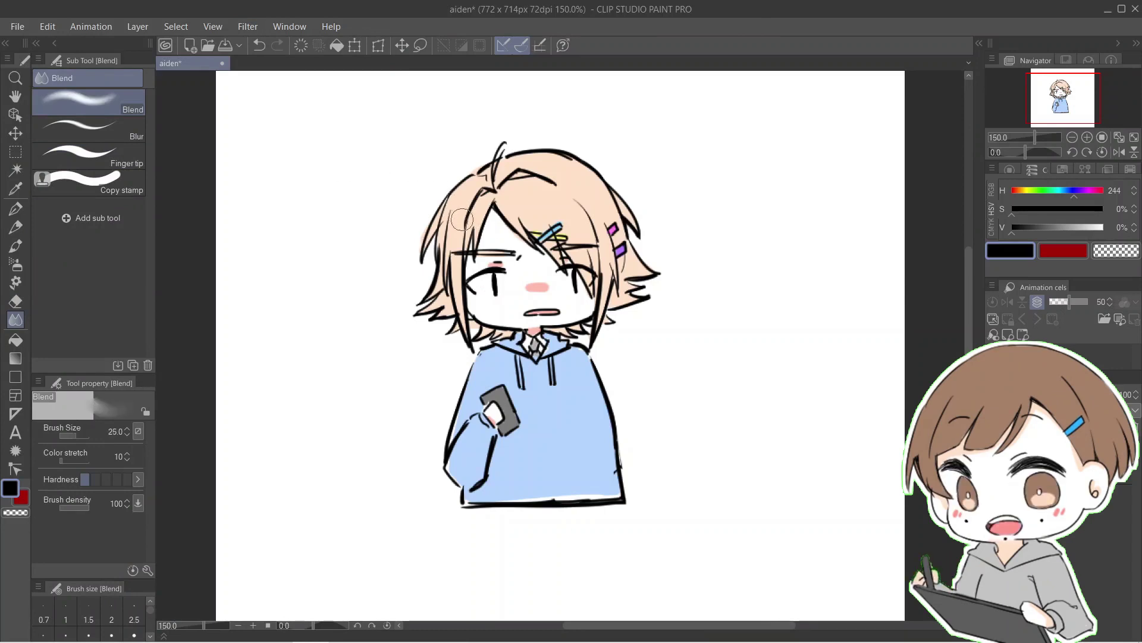
{"action": "mouse_move", "coordinate": [397, 254]}
{"action": "left_mouse_down"}
{"action": "mouse_move", "coordinate": [671, 146]}
{"action": "mouse_move", "coordinate": [403, 255]}
{"action": "mouse_move", "coordinate": [634, 162]}
{"action": "left_mouse_up"}
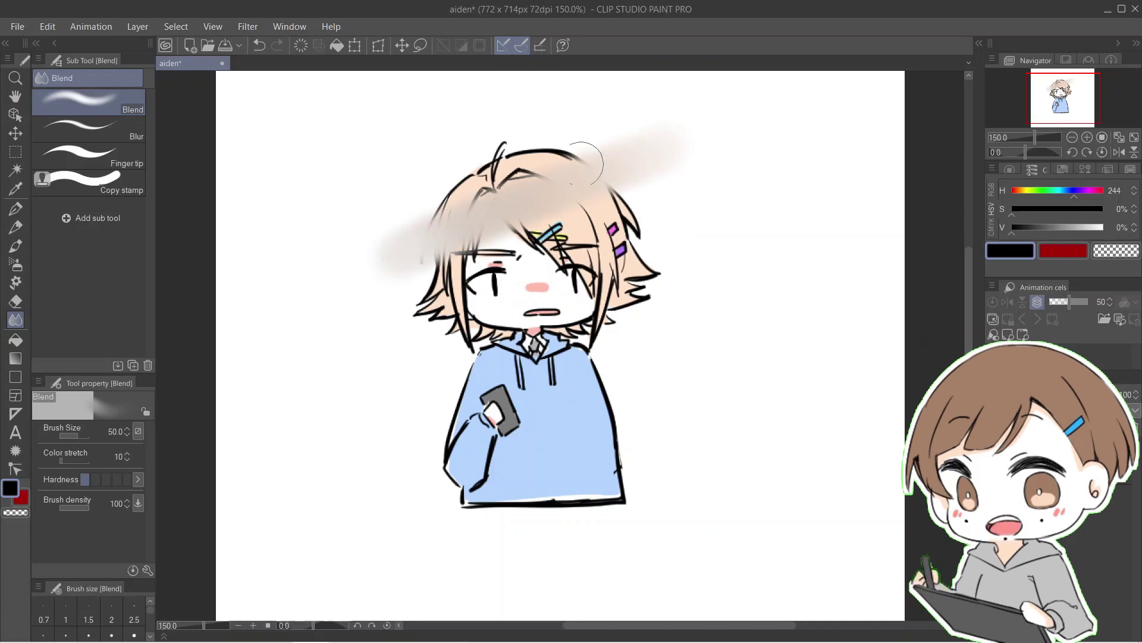
{"action": "left_click", "coordinate": [99, 129]}
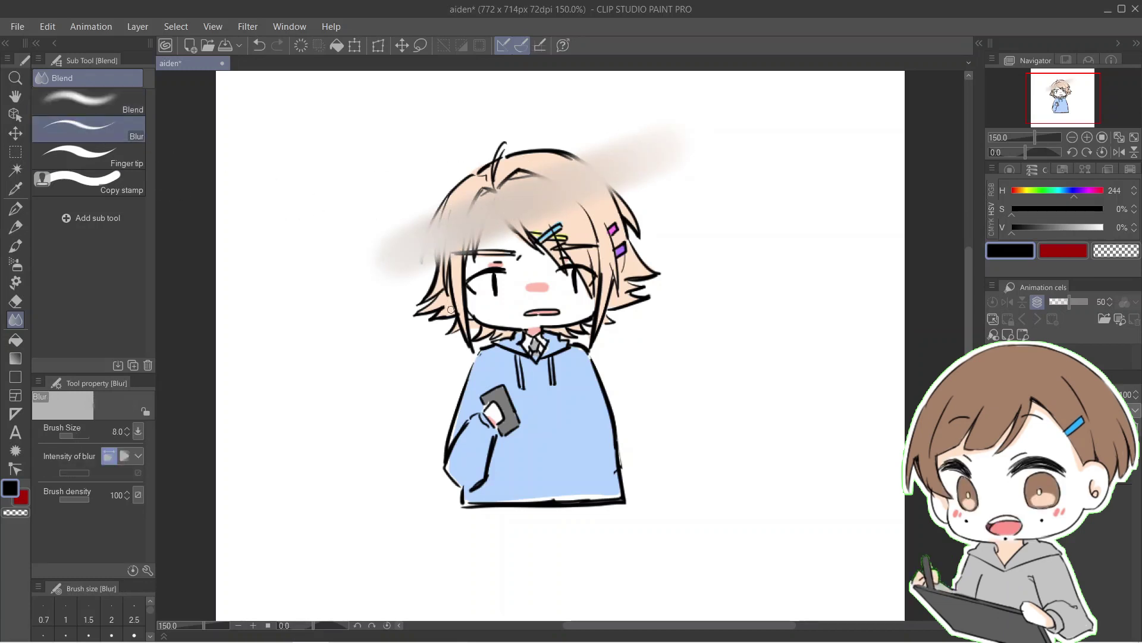
{"action": "key", "text": "bracketright"}
{"action": "key", "text": "bracketright"}
{"action": "key", "text": "bracketright"}
{"action": "key", "text": "bracketright"}
{"action": "key", "text": "bracketright"}
{"action": "key", "text": "bracketright"}
{"action": "key", "text": "bracketright"}
{"action": "mouse_move", "coordinate": [415, 342]}
{"action": "left_mouse_down"}
{"action": "mouse_move", "coordinate": [619, 256]}
{"action": "mouse_move", "coordinate": [488, 297]}
{"action": "mouse_move", "coordinate": [458, 312]}
{"action": "mouse_move", "coordinate": [720, 216]}
{"action": "left_mouse_up"}
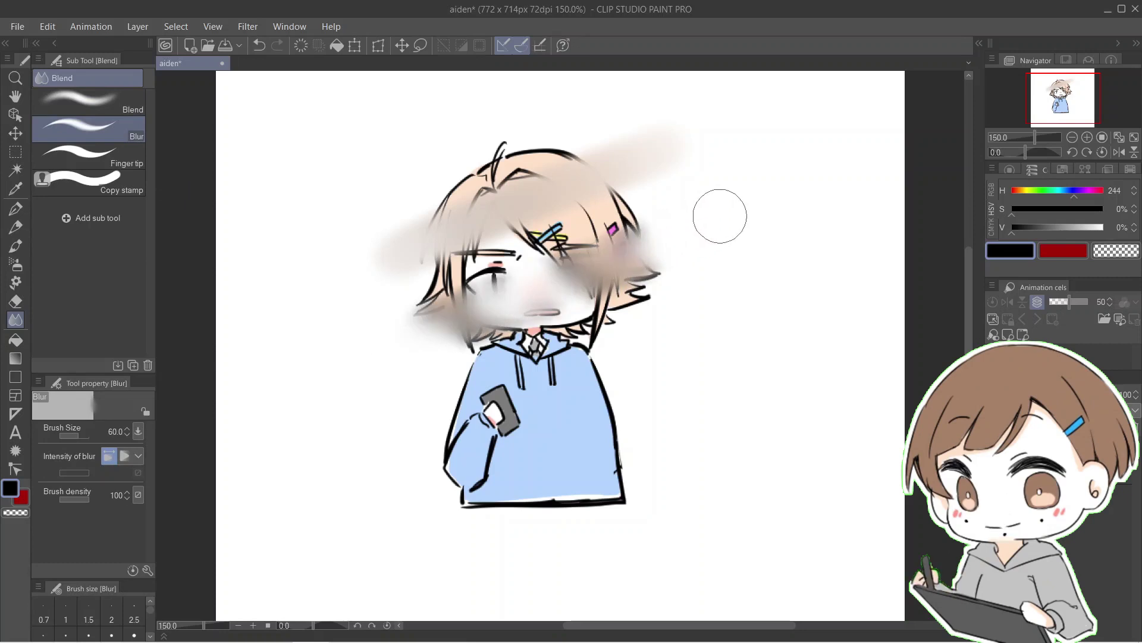
Smudge from the sleeve up through the hood with Finger tip, then undo the strokes
{"action": "left_click", "coordinate": [110, 154]}
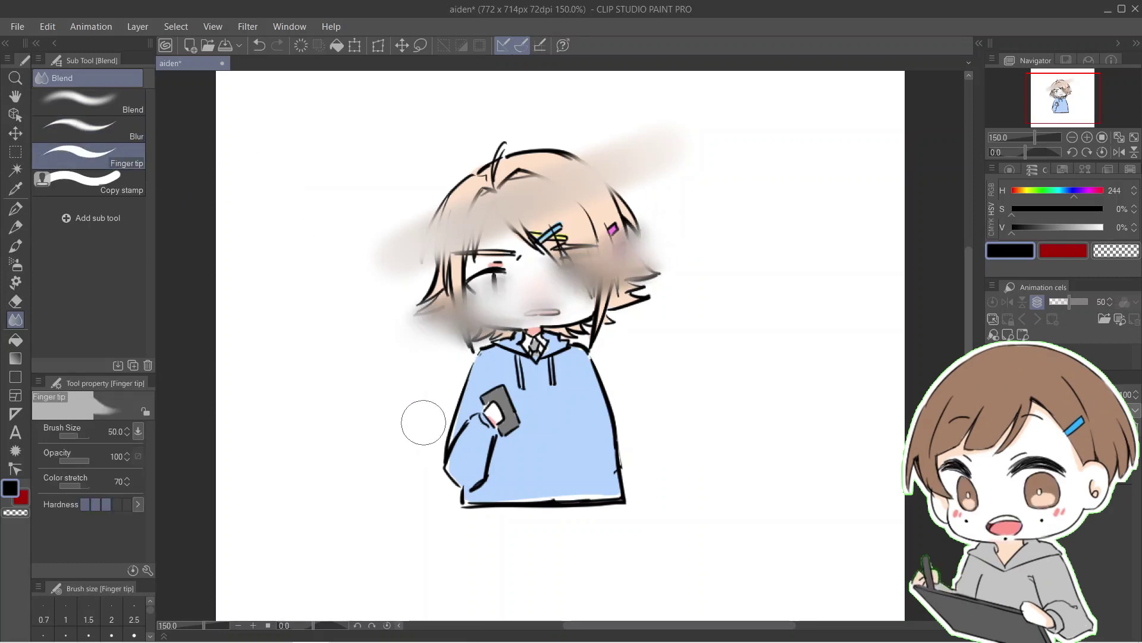
{"action": "left_click_drag", "start_coordinate": [423, 423], "coordinate": [693, 291]}
{"action": "key", "text": "ctrl+z"}
{"action": "key", "text": "ctrl+z"}
{"action": "key", "text": "ctrl+z"}
{"action": "key", "text": "ctrl+z"}
{"action": "key", "text": "ctrl+z"}
{"action": "key", "text": "ctrl+z"}
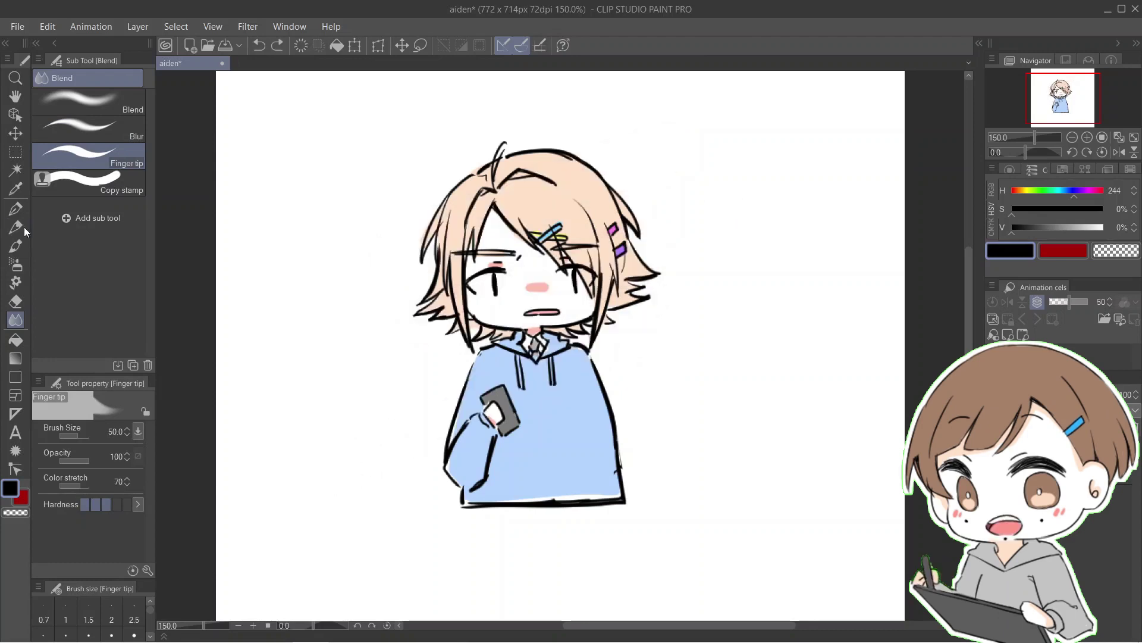
Paint grey watercolor strokes along the hair's left edge, under the face and across the hair
{"action": "key", "text": "b"}
{"action": "key", "text": "bracketright"}
{"action": "key", "text": "bracketright"}
{"action": "key", "text": "bracketright"}
{"action": "key", "text": "bracketright"}
{"action": "left_click_drag", "start_coordinate": [439, 210], "coordinate": [421, 260]}
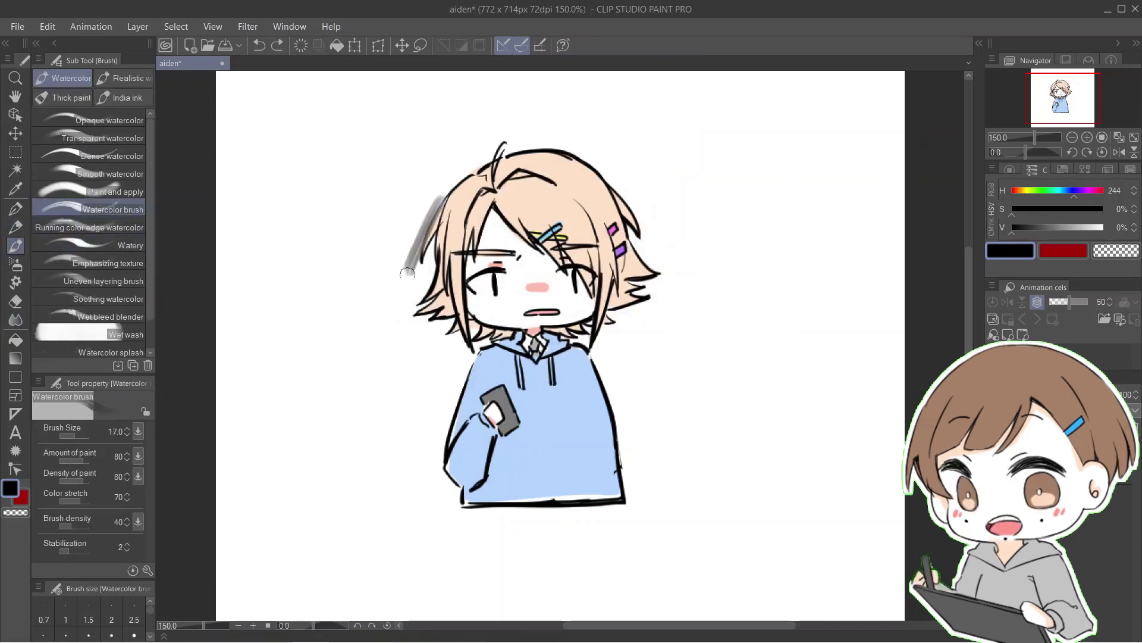
{"action": "key", "text": "comma"}
{"action": "key", "text": "comma"}
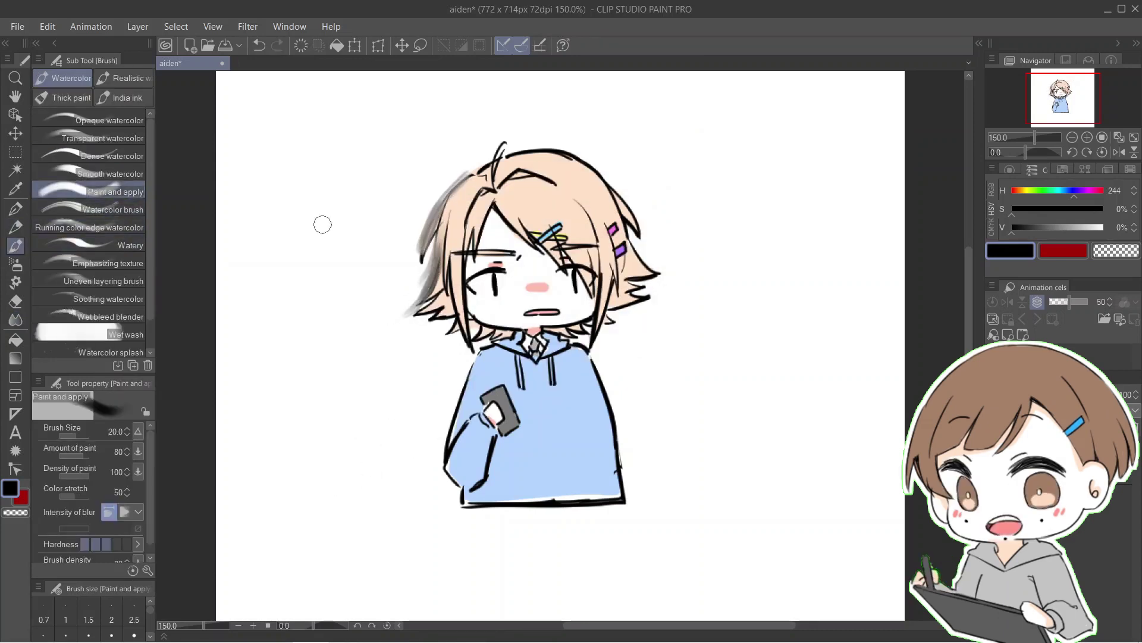
{"action": "left_click_drag", "start_coordinate": [503, 306], "coordinate": [476, 321]}
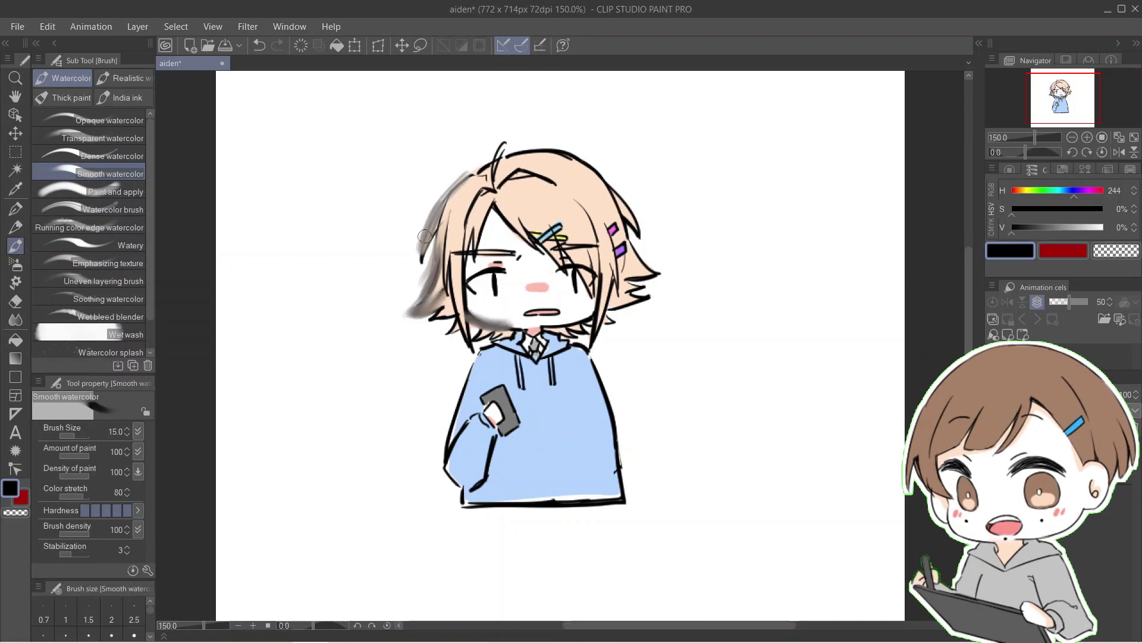
{"action": "key", "text": "comma"}
{"action": "left_click_drag", "start_coordinate": [523, 225], "coordinate": [549, 257]}
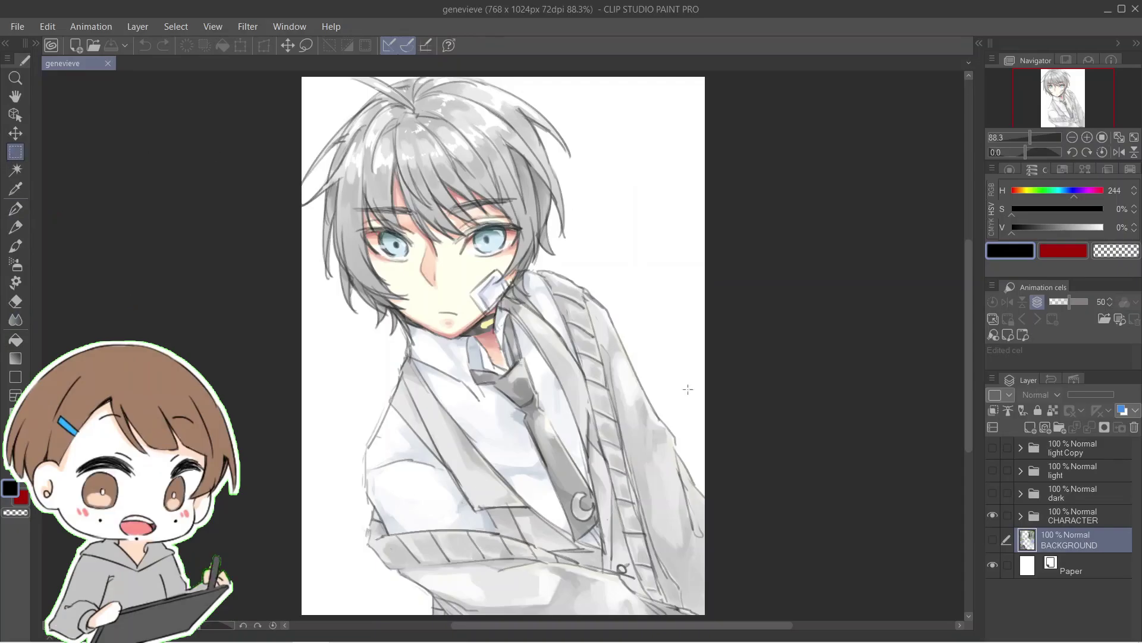
Show the BACKGROUND layer, toggling CHARACTER and BACKGROUND visibility to compare them
{"action": "left_click", "coordinate": [993, 539]}
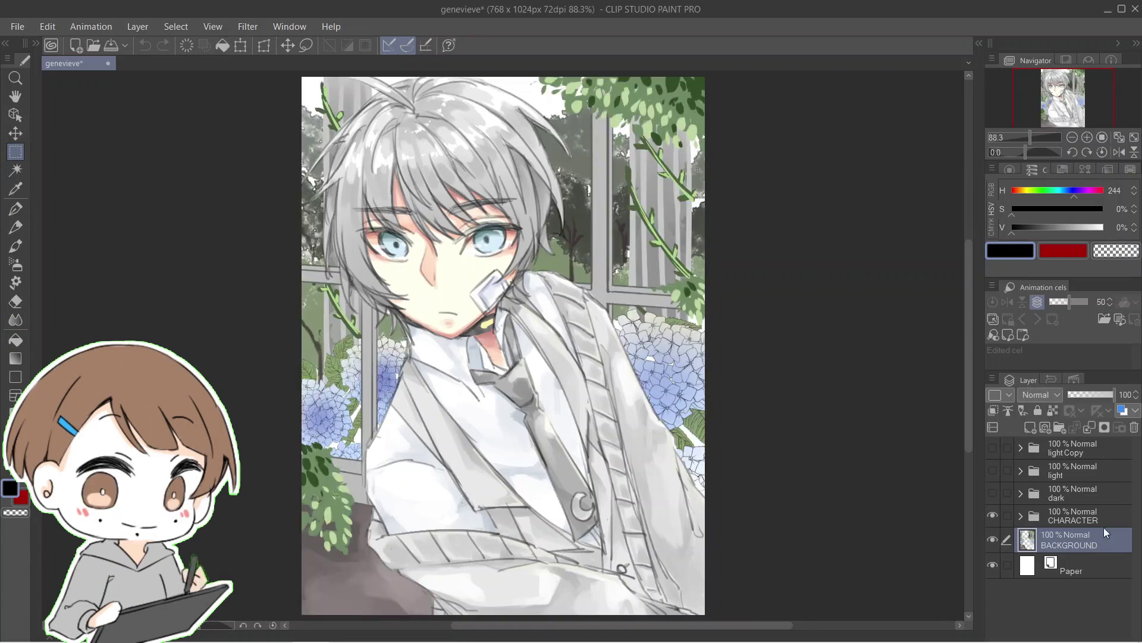
{"action": "left_click", "coordinate": [992, 514]}
{"action": "left_click", "coordinate": [993, 514]}
{"action": "left_click", "coordinate": [993, 537]}
{"action": "left_click", "coordinate": [992, 537]}
Apply a Gaussian blur of strength 14.03 to the background, then undo it
{"action": "left_click", "coordinate": [240, 26]}
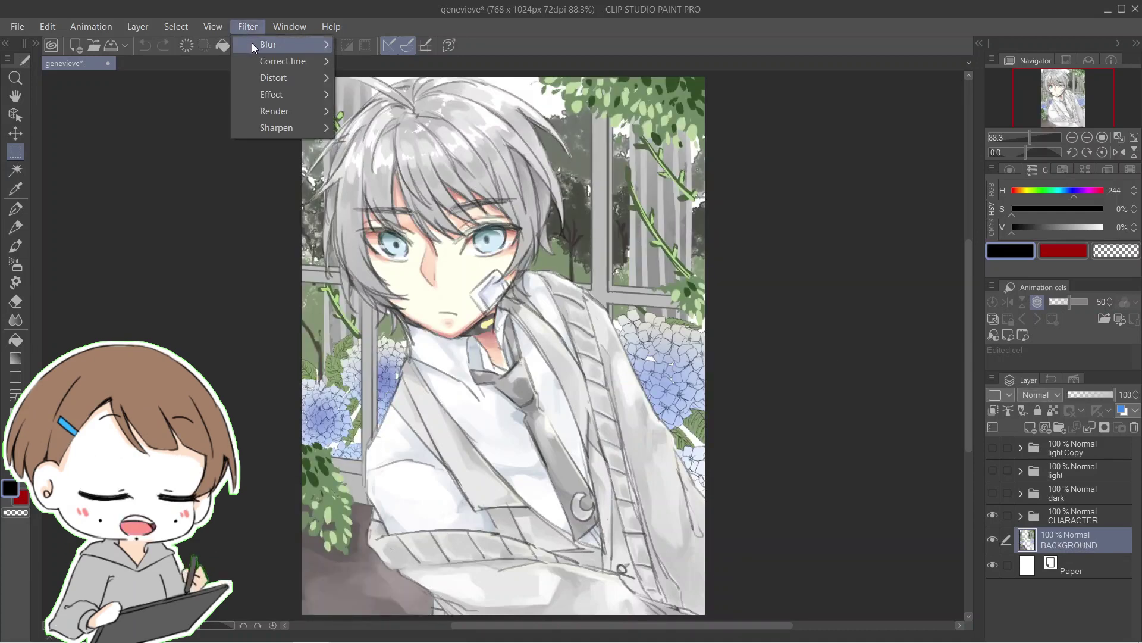
{"action": "mouse_move", "coordinate": [254, 43]}
{"action": "left_click", "coordinate": [410, 81]}
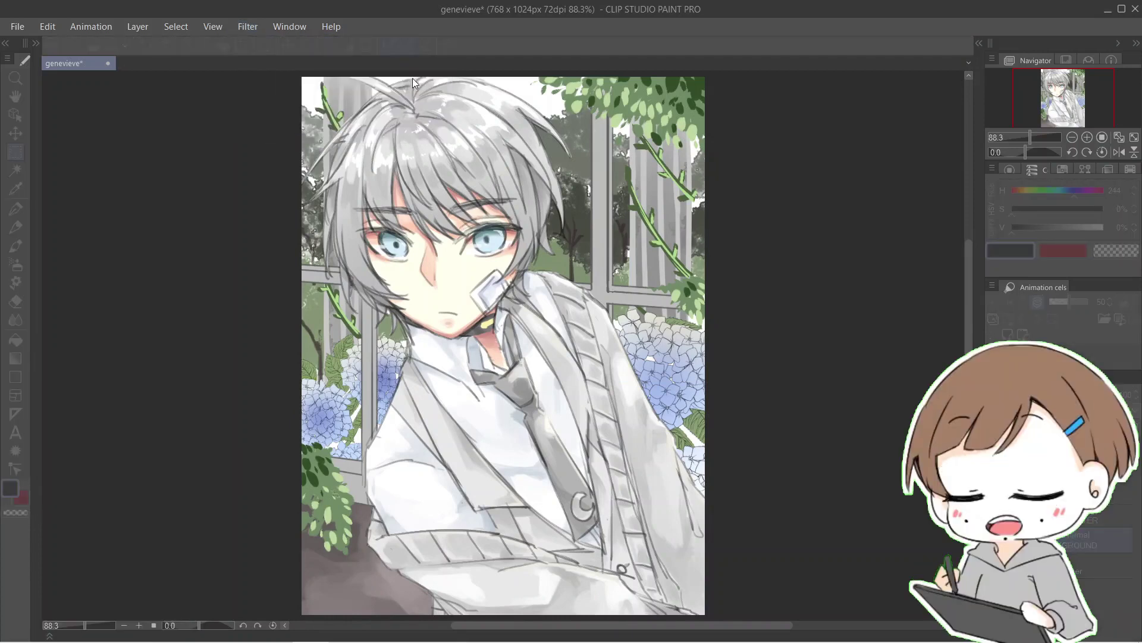
{"action": "left_click_drag", "start_coordinate": [81, 509], "coordinate": [89, 509]}
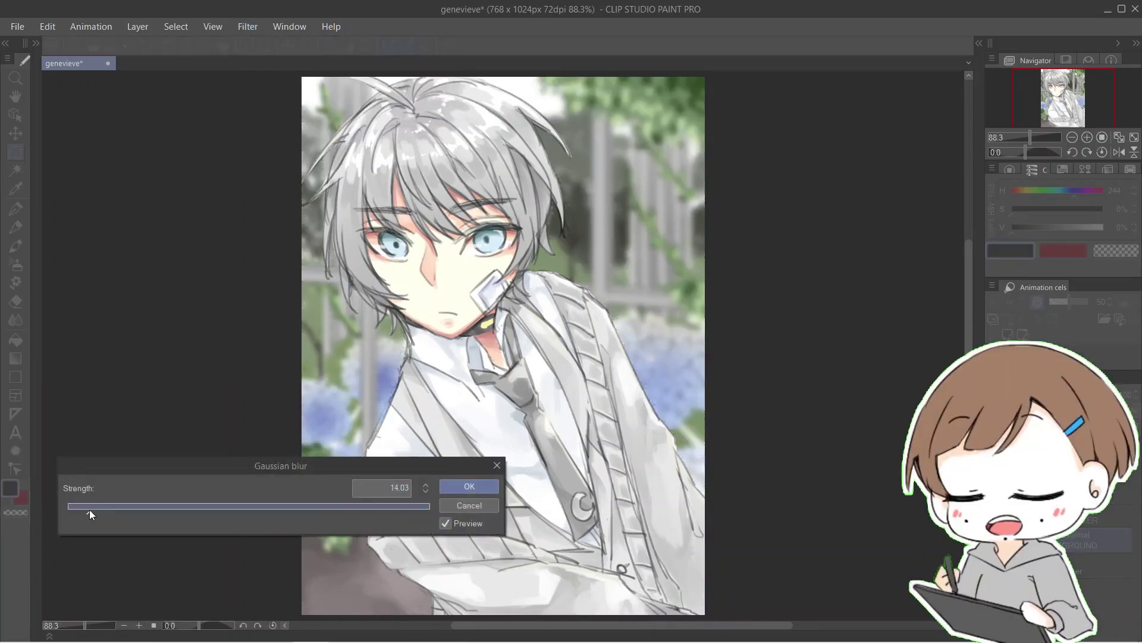
{"action": "left_click", "coordinate": [469, 487]}
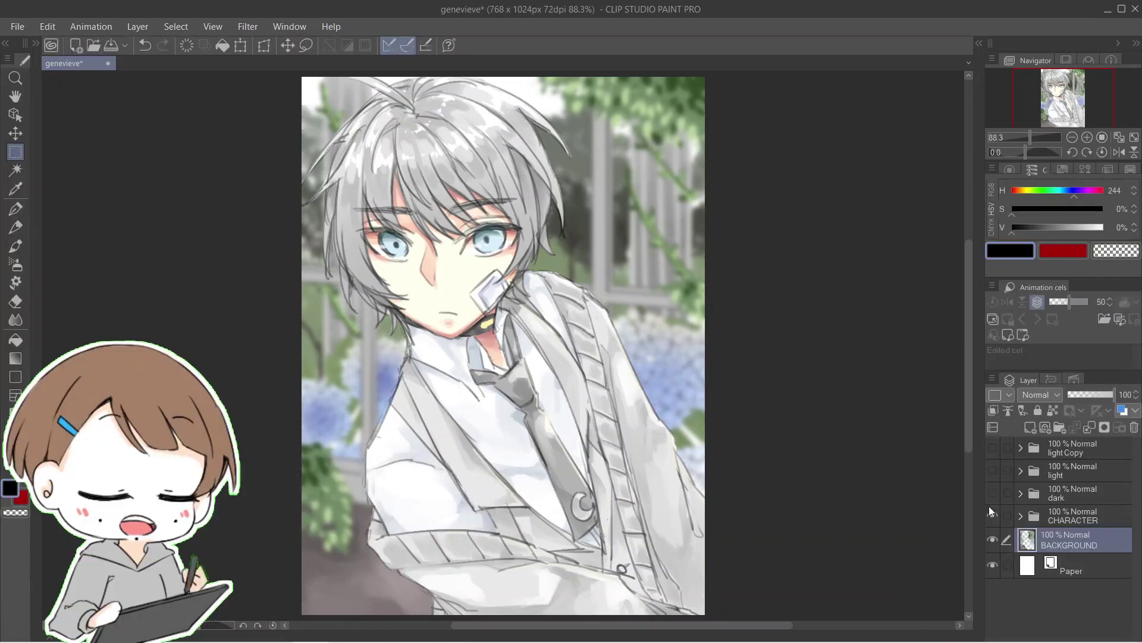
{"action": "key", "text": "ctrl+z"}
Redo the Gaussian blur on the BACKGROUND layer
{"action": "left_click", "coordinate": [162, 45]}
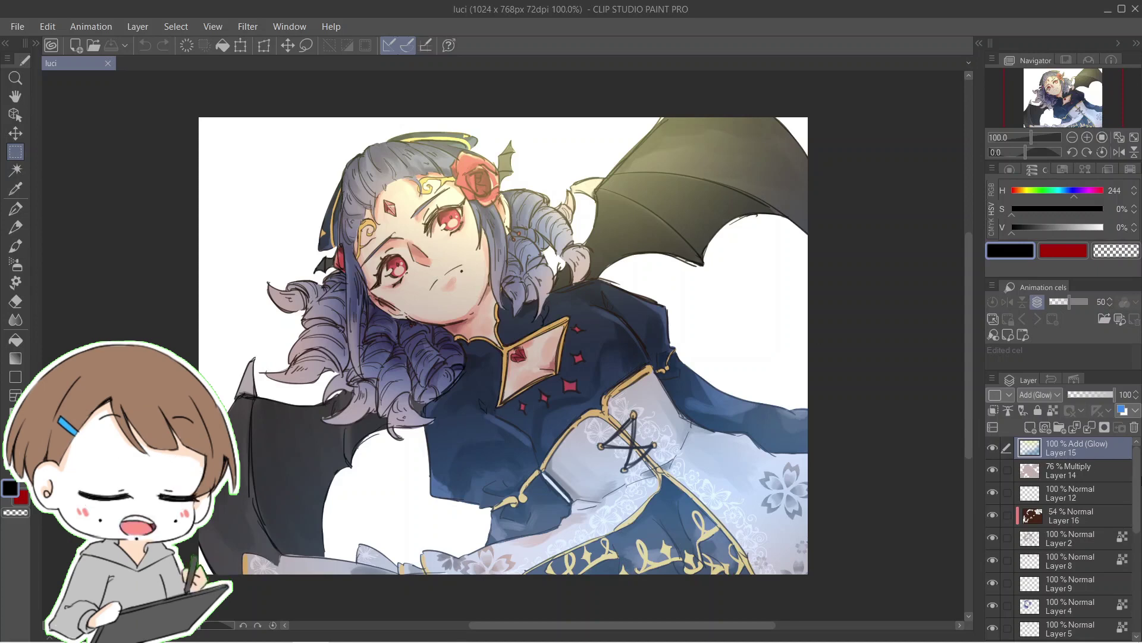
Merge all visible layers into a new Layer 15 2 at the top of the stack
{"action": "left_click_drag", "start_coordinate": [1138, 479], "coordinate": [1138, 598]}
{"action": "scroll", "coordinate": [1090, 447], "scroll_direction": "up", "scroll_amount": 8}
{"action": "right_click", "coordinate": [1070, 448]}
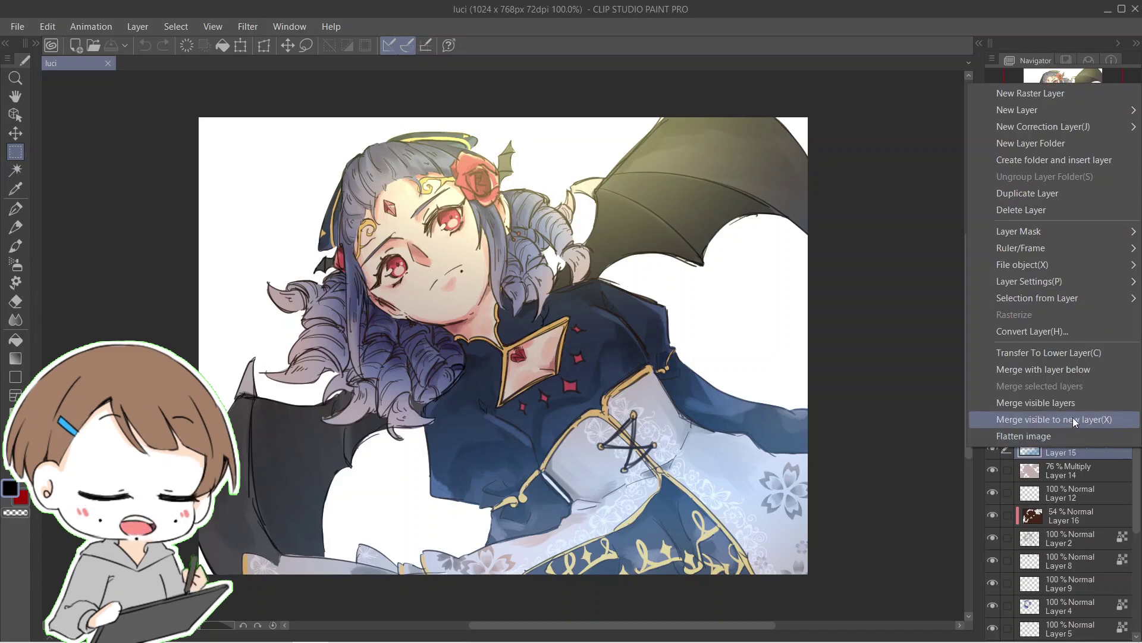
{"action": "left_click", "coordinate": [1072, 419]}
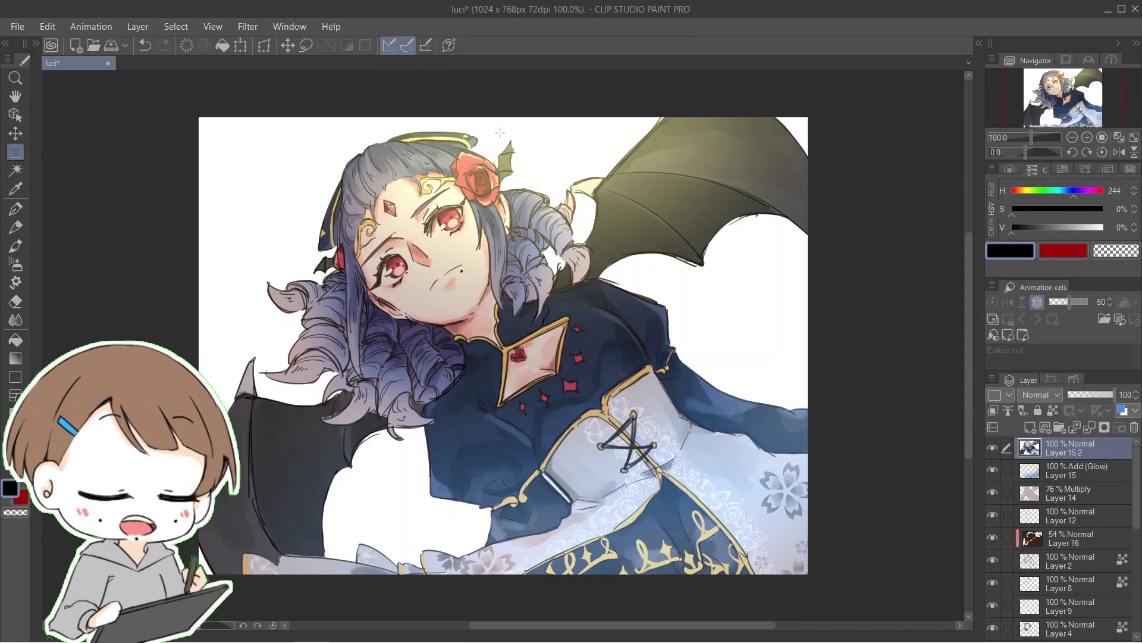
Apply Blur (strong) to the merged Layer 15 2
{"action": "left_click", "coordinate": [247, 26]}
{"action": "mouse_move", "coordinate": [281, 44]}
{"action": "left_click", "coordinate": [397, 64]}
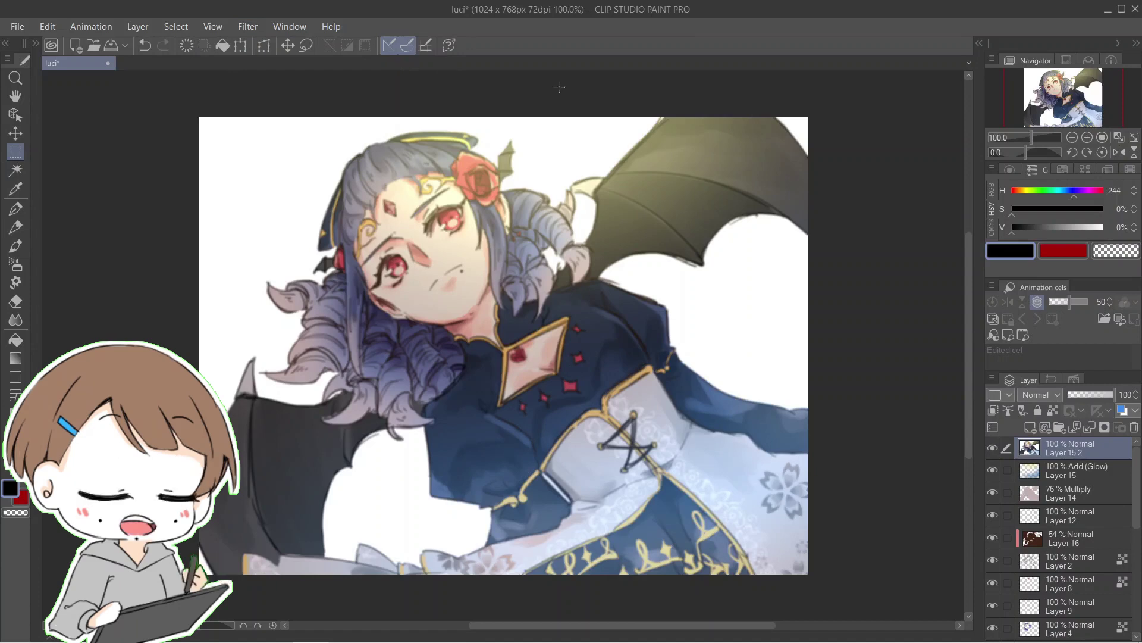
Erase the blur from the girl's face with the Soft eraser
{"action": "left_click", "coordinate": [16, 301]}
{"action": "left_click", "coordinate": [36, 43]}
{"action": "left_click", "coordinate": [117, 136]}
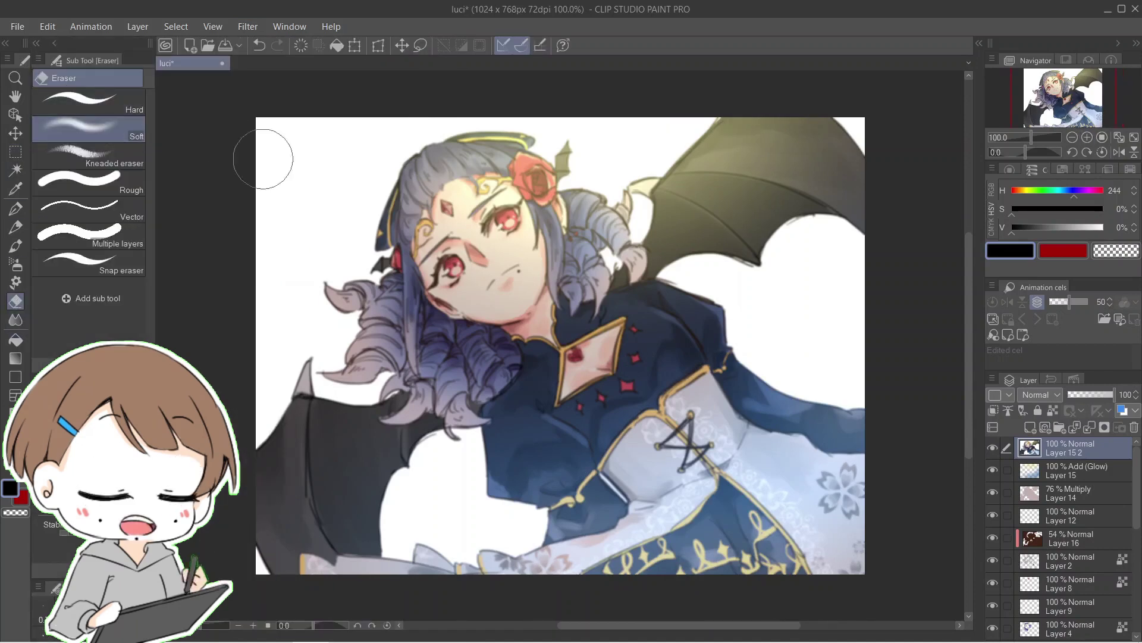
{"action": "mouse_move", "coordinate": [460, 243]}
{"action": "left_mouse_down"}
{"action": "mouse_move", "coordinate": [513, 275]}
{"action": "mouse_move", "coordinate": [509, 227]}
{"action": "mouse_move", "coordinate": [438, 236]}
{"action": "mouse_move", "coordinate": [475, 304]}
{"action": "mouse_move", "coordinate": [453, 302]}
{"action": "mouse_move", "coordinate": [460, 334]}
{"action": "mouse_move", "coordinate": [543, 298]}
{"action": "left_mouse_up"}
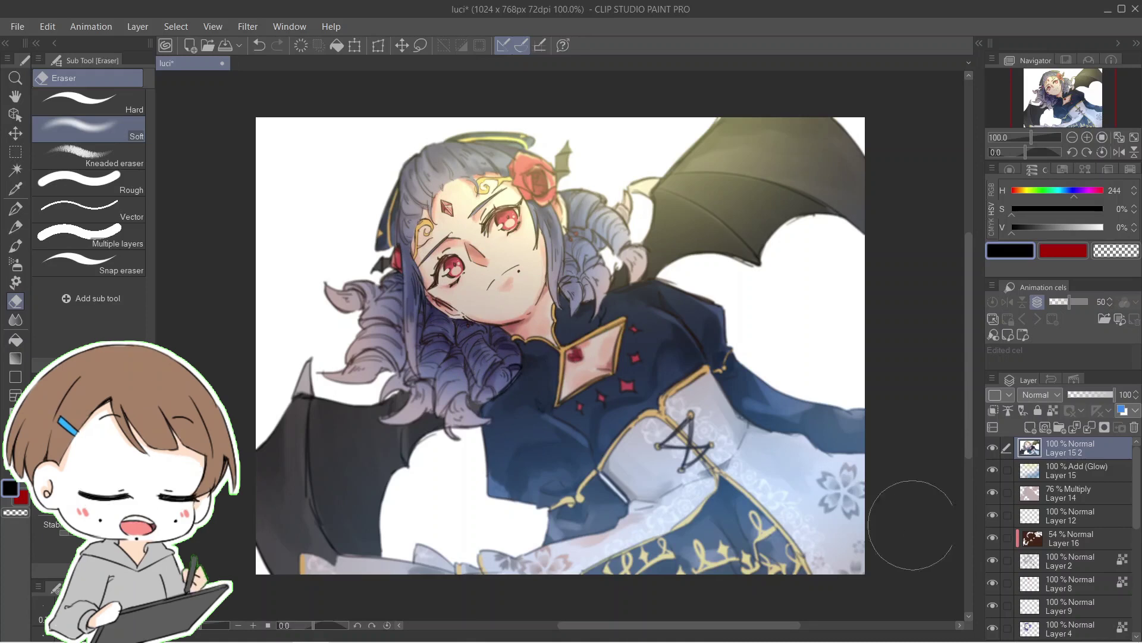
Zoom the view to about 112% and hide Layer 15 2 to compare
{"action": "left_click", "coordinate": [55, 44]}
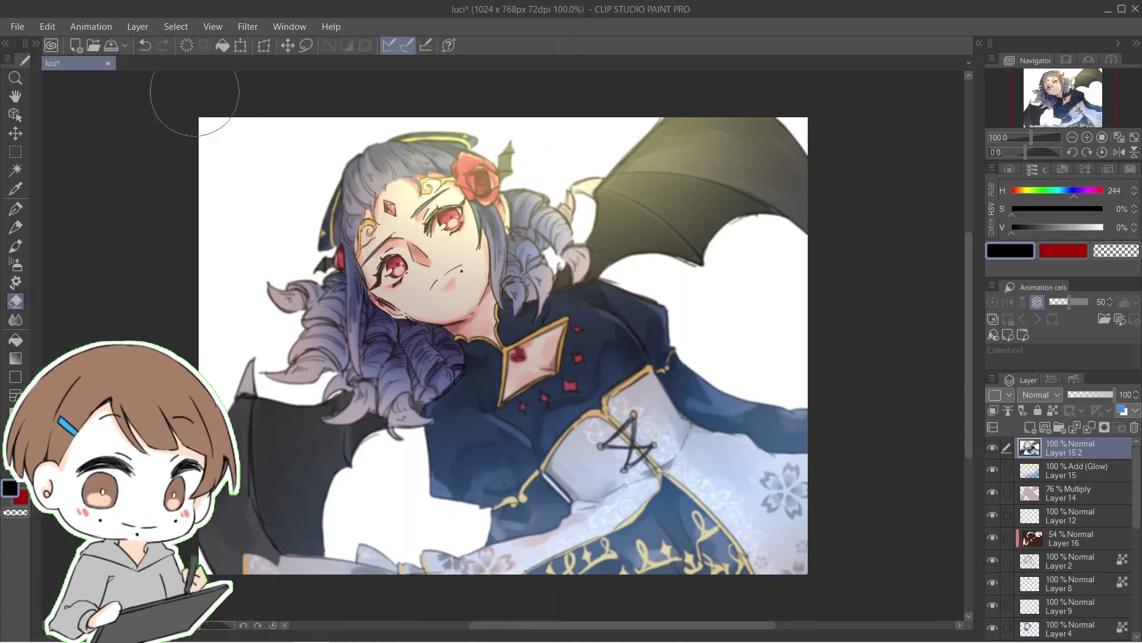
{"action": "left_click", "coordinate": [1082, 136]}
{"action": "left_click_drag", "start_coordinate": [1040, 138], "coordinate": [1030, 136]}
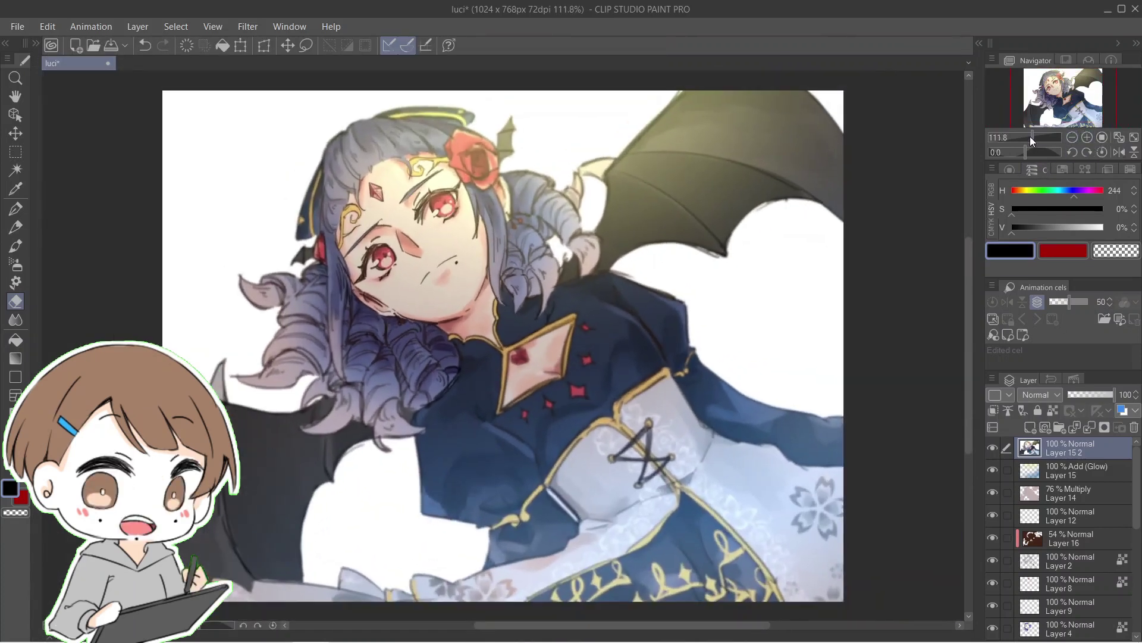
{"action": "left_click", "coordinate": [992, 447]}
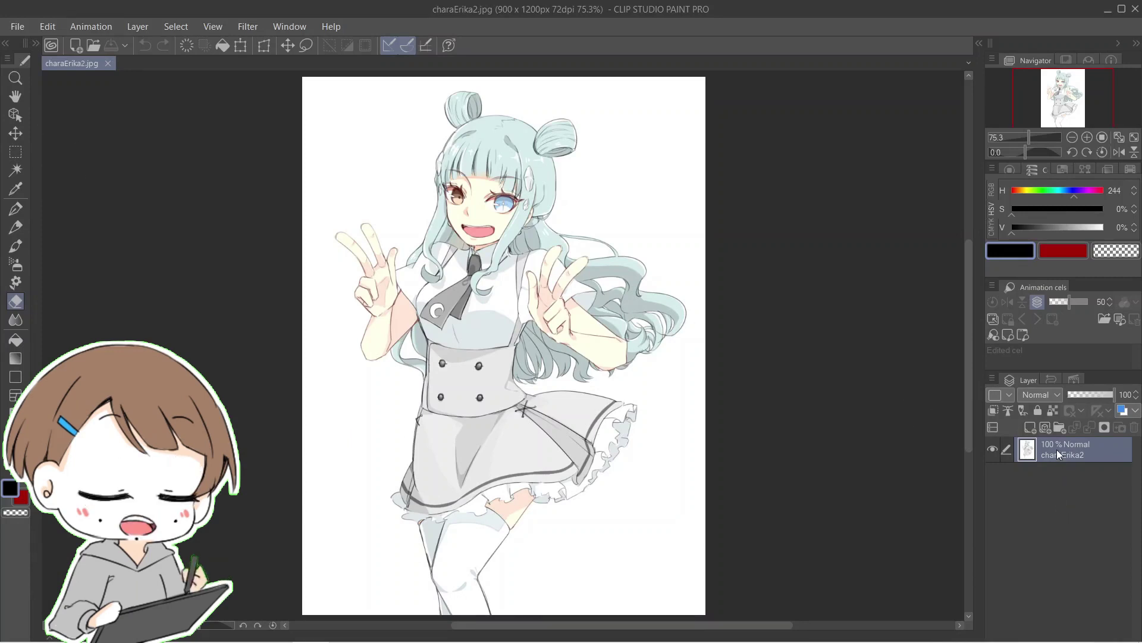
Duplicate the charaErika2 layer and make the copy visible
{"action": "right_click", "coordinate": [1056, 450]}
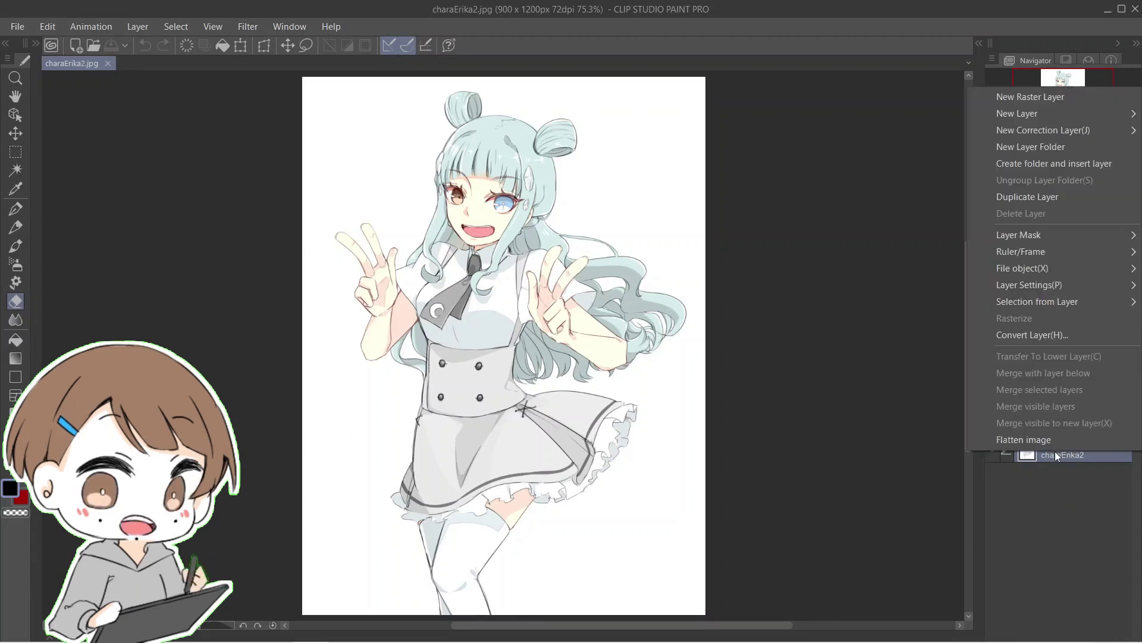
{"action": "left_click", "coordinate": [1061, 196]}
{"action": "left_click", "coordinate": [993, 450]}
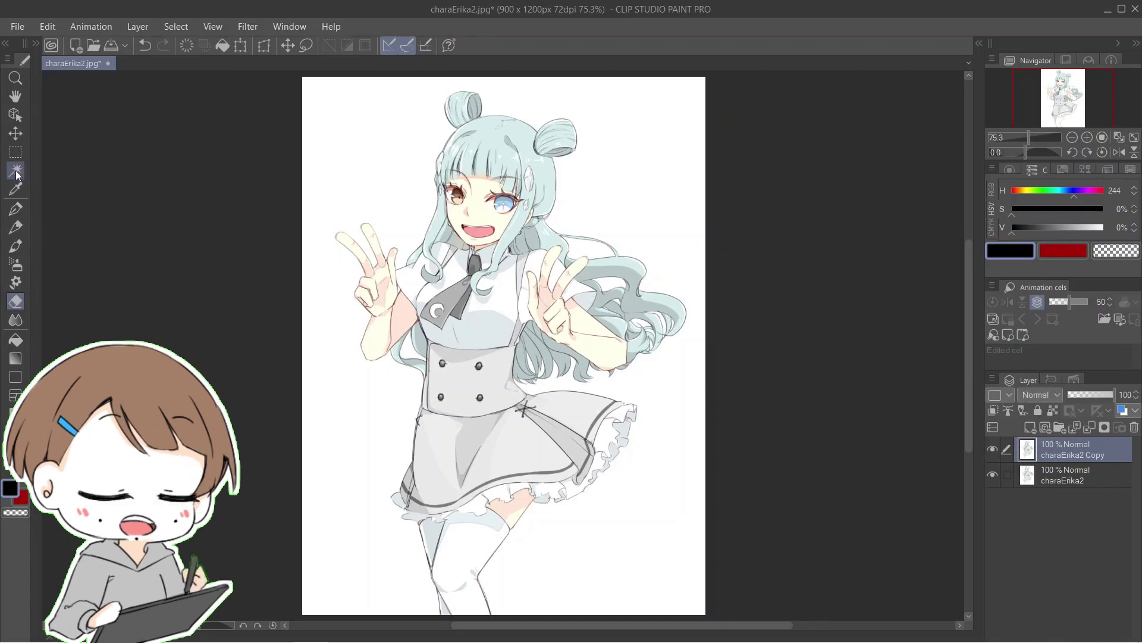
Select the flowing hair with the Selection pen, trimming the selection away from the forearm
{"action": "left_click", "coordinate": [15, 152]}
{"action": "left_click", "coordinate": [36, 44]}
{"action": "left_click", "coordinate": [89, 212]}
{"action": "key", "text": "ctrl+alt+0"}
{"action": "mouse_move", "coordinate": [449, 324]}
{"action": "left_mouse_down"}
{"action": "mouse_move", "coordinate": [411, 359]}
{"action": "mouse_move", "coordinate": [453, 387]}
{"action": "left_mouse_up"}
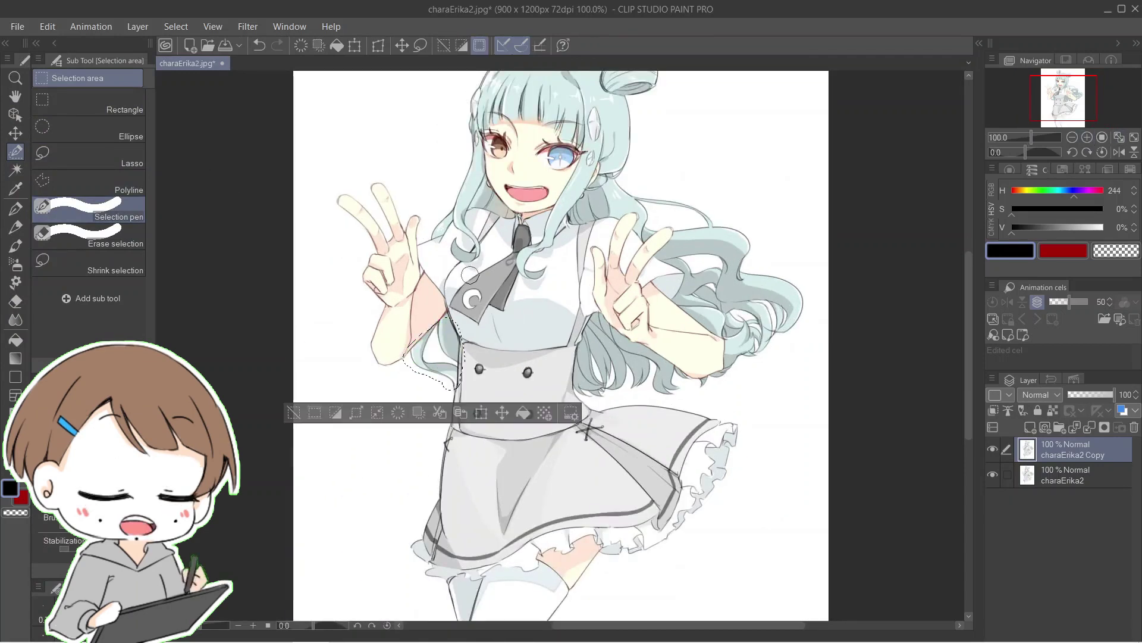
{"action": "left_click", "coordinate": [109, 234]}
{"action": "left_click_drag", "start_coordinate": [404, 355], "coordinate": [417, 330]}
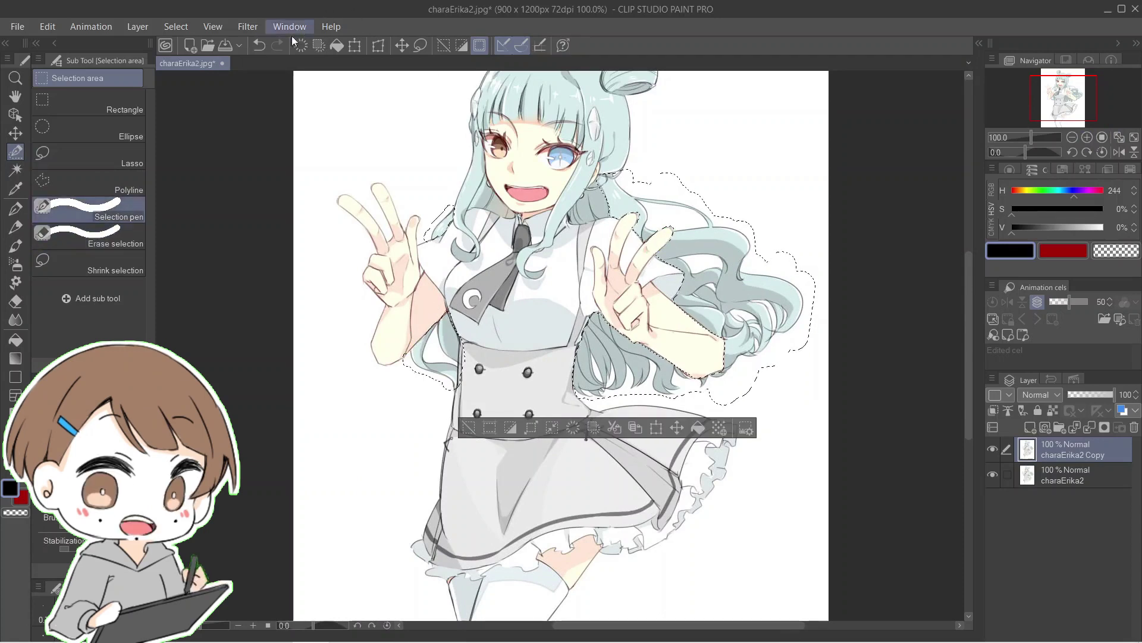
{"action": "left_click", "coordinate": [248, 26]}
Apply a Gaussian blur of strength 6.88 to the selected hair
{"action": "mouse_move", "coordinate": [261, 44]}
{"action": "left_click", "coordinate": [390, 79]}
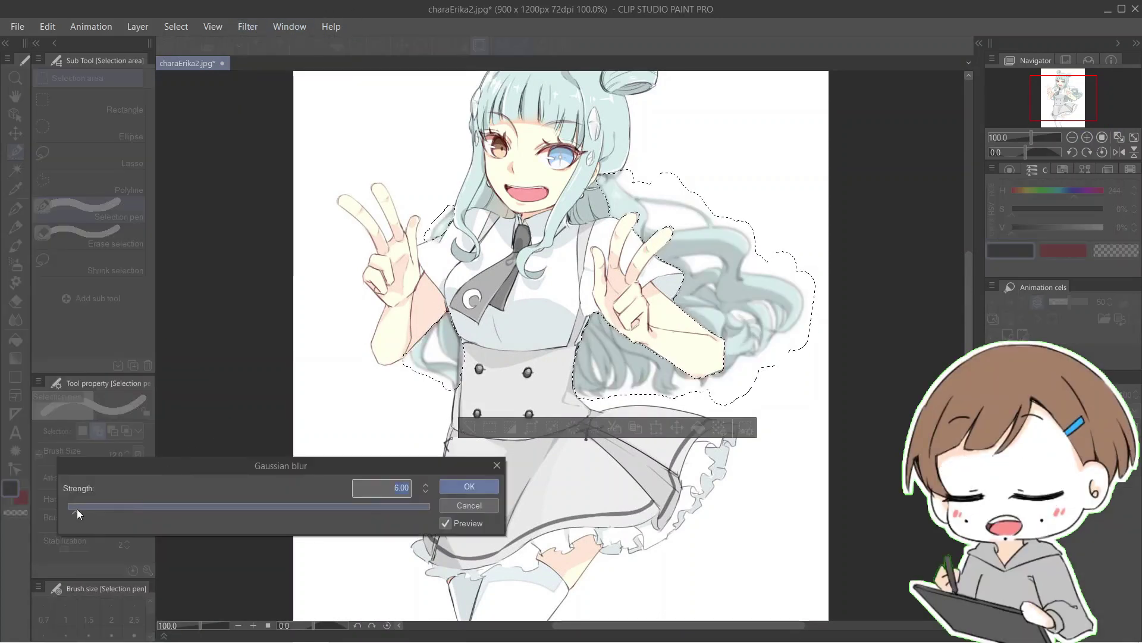
{"action": "left_click_drag", "start_coordinate": [76, 510], "coordinate": [81, 509]}
{"action": "left_click", "coordinate": [469, 487]}
{"action": "key", "text": "ctrl+0"}
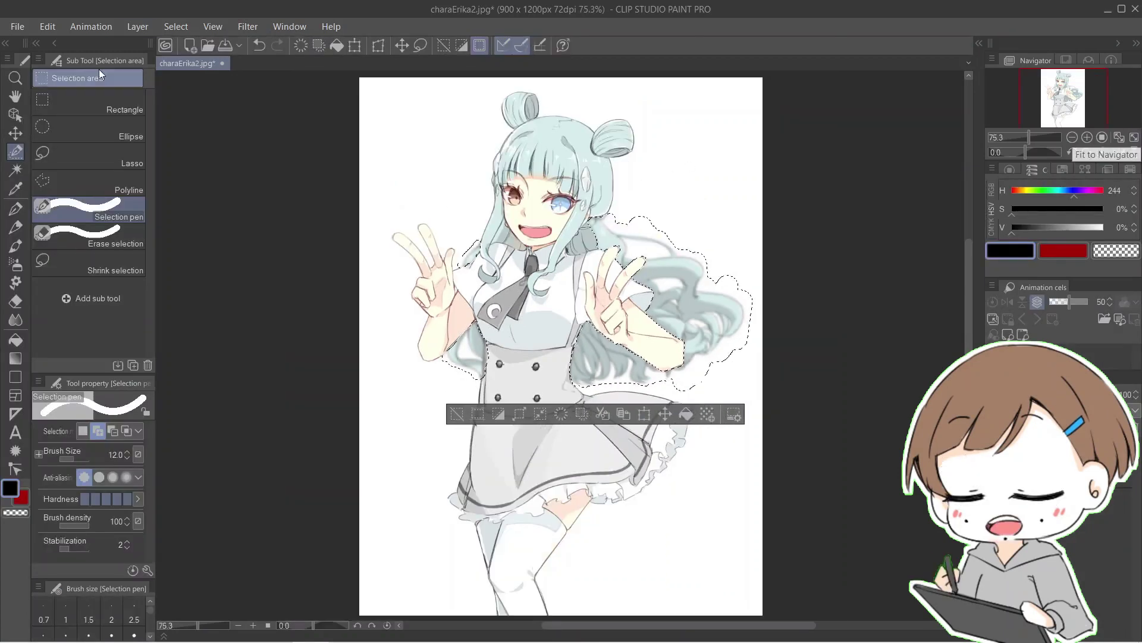
Set the hair's saturation to -18 and luminosity to 31, then deselect
{"action": "left_click", "coordinate": [47, 26]}
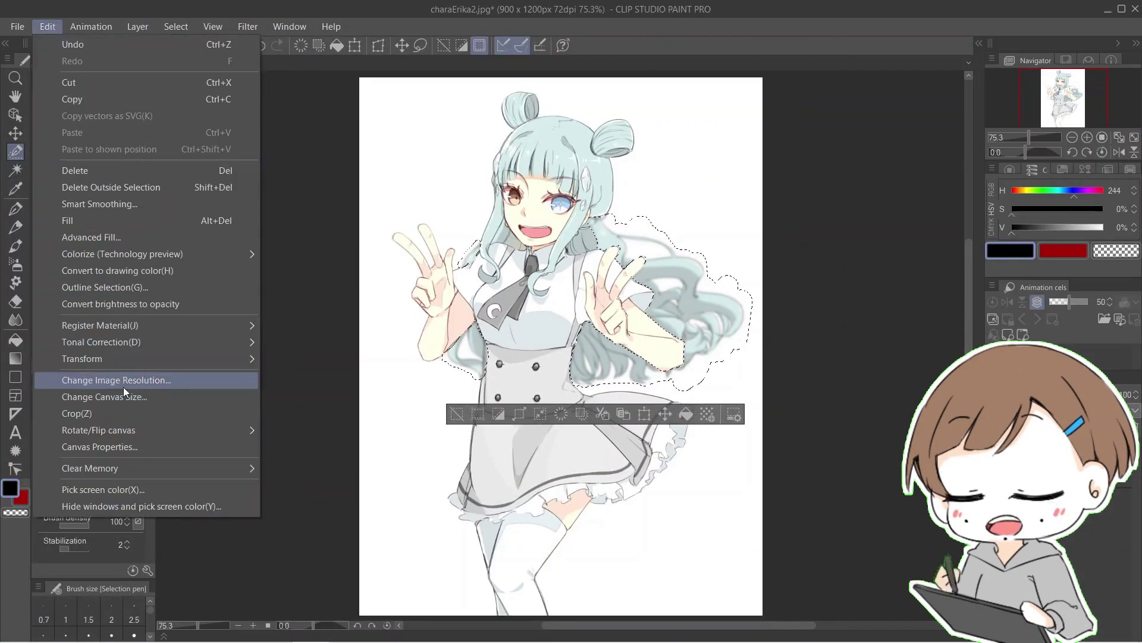
{"action": "mouse_move", "coordinate": [142, 342]}
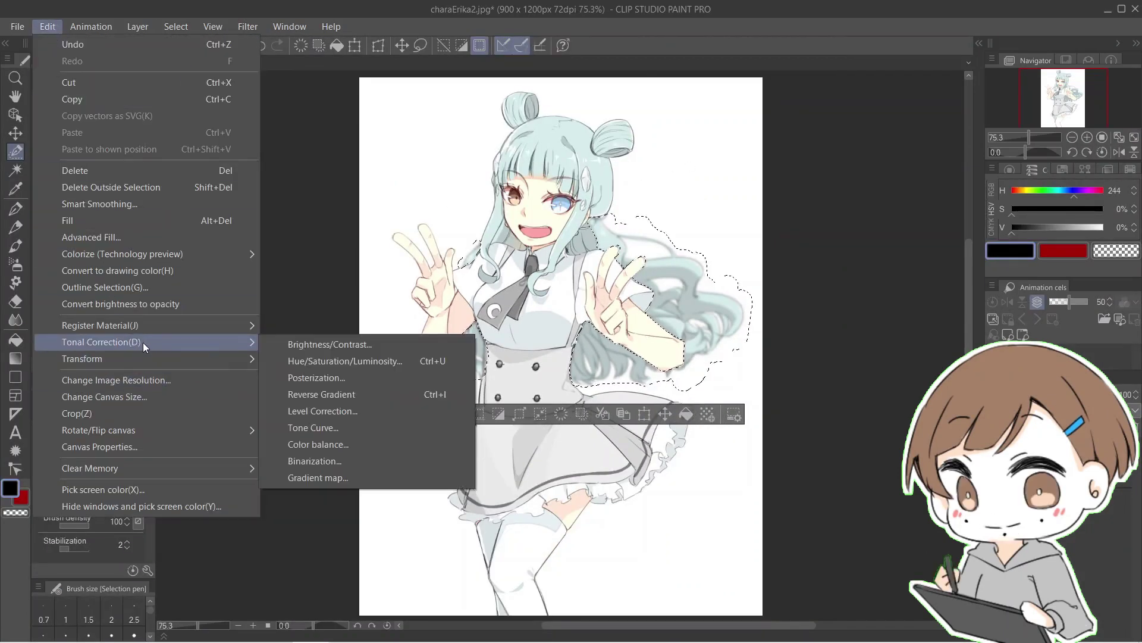
{"action": "left_click", "coordinate": [364, 360]}
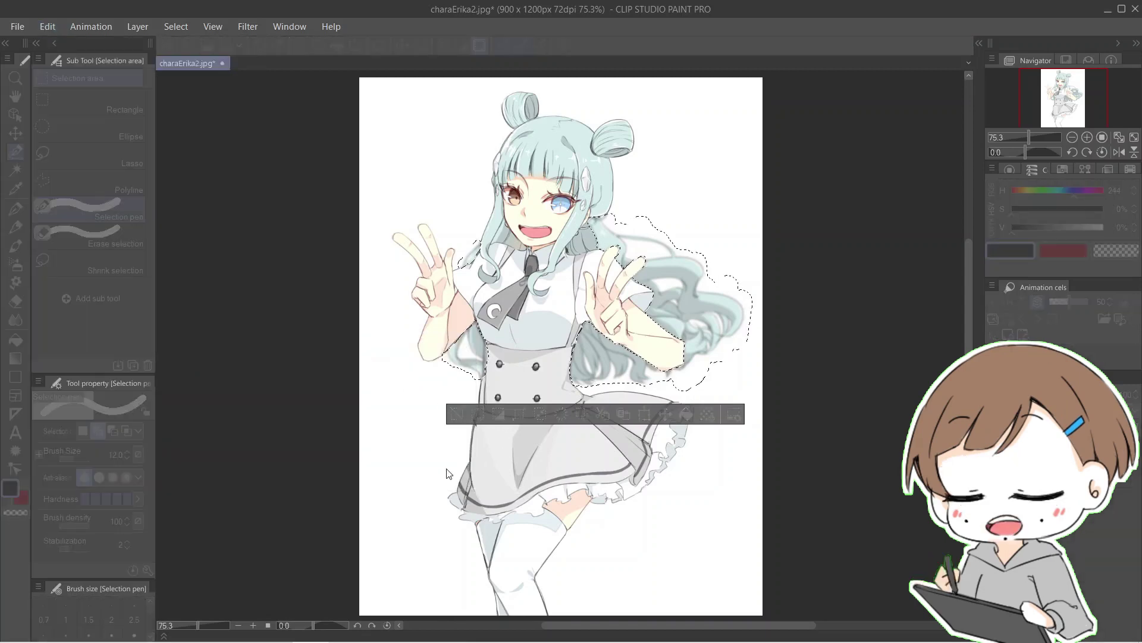
{"action": "left_click_drag", "start_coordinate": [209, 551], "coordinate": [215, 551]}
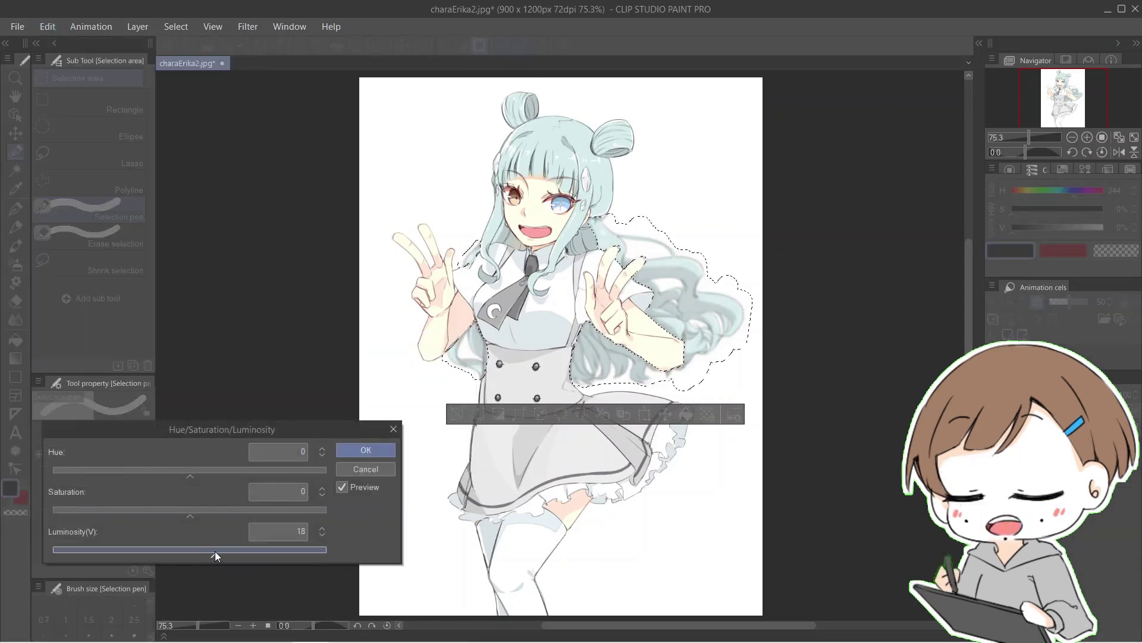
{"action": "left_click_drag", "start_coordinate": [177, 514], "coordinate": [165, 514]}
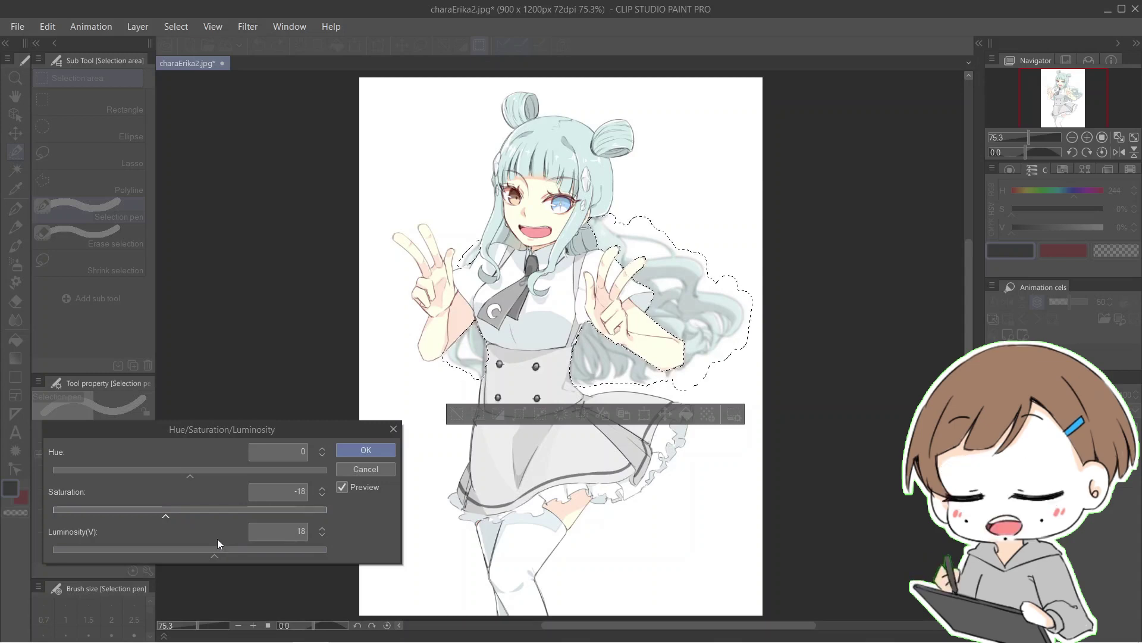
{"action": "left_click_drag", "start_coordinate": [216, 550], "coordinate": [232, 549]}
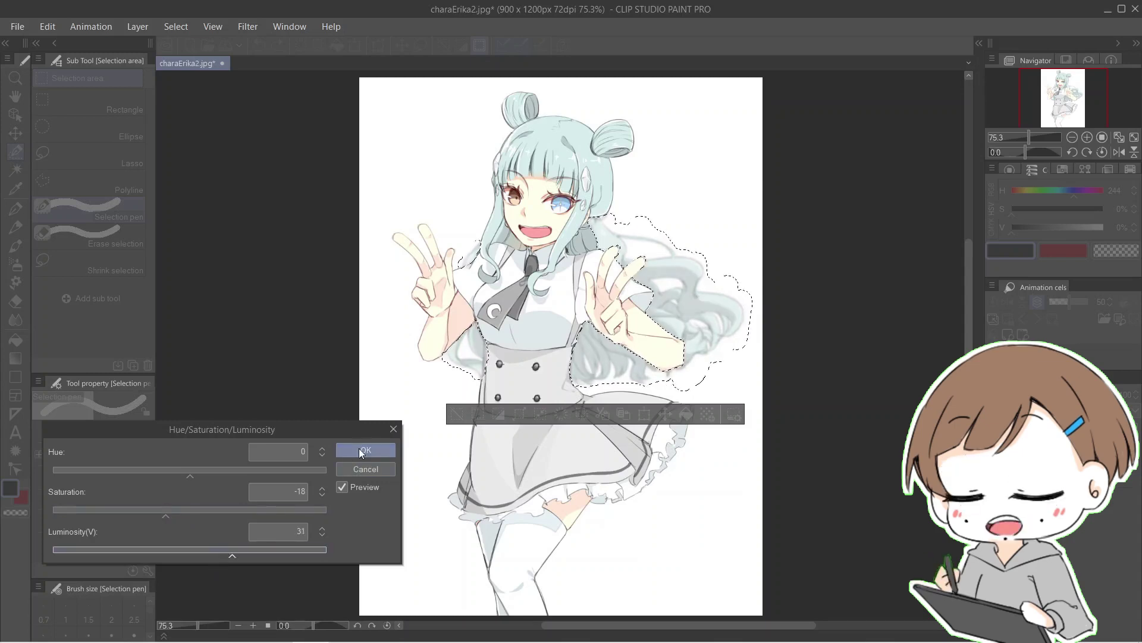
{"action": "left_click", "coordinate": [365, 450]}
{"action": "key", "text": "ctrl+d"}
Switch to the eraser with the canvas zoomed to 100%
{"action": "left_click", "coordinate": [15, 320]}
{"action": "key", "text": "ctrl+alt+0"}
{"action": "key", "text": "e"}
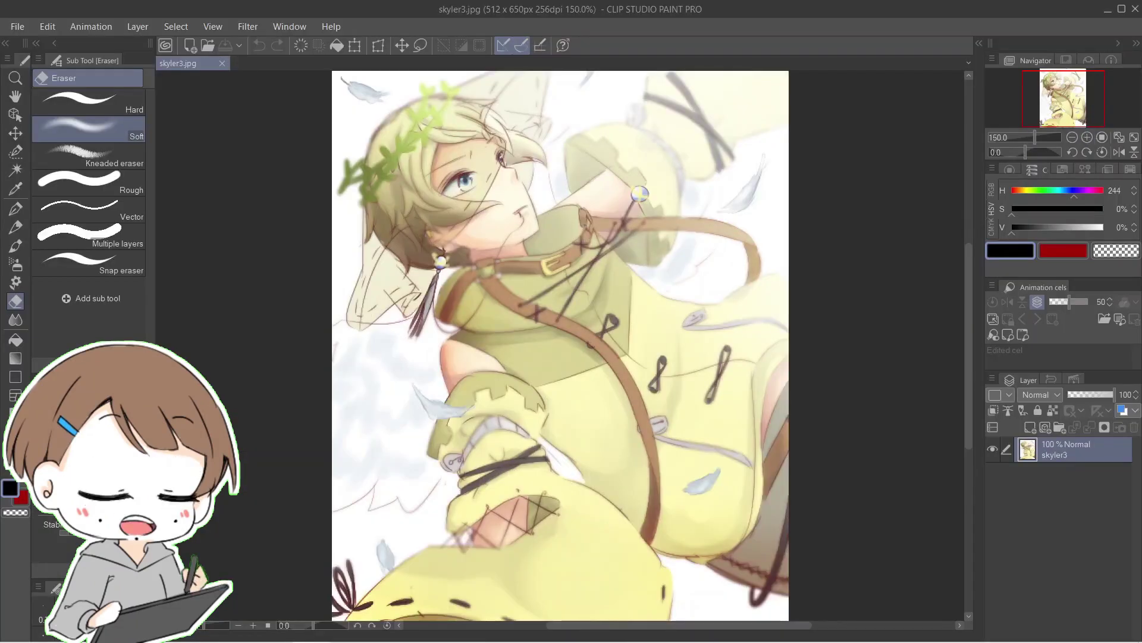
Duplicate skyler3 into skyler3 Copy and collapse the Sub Tool panel
{"action": "right_click", "coordinate": [1066, 451]}
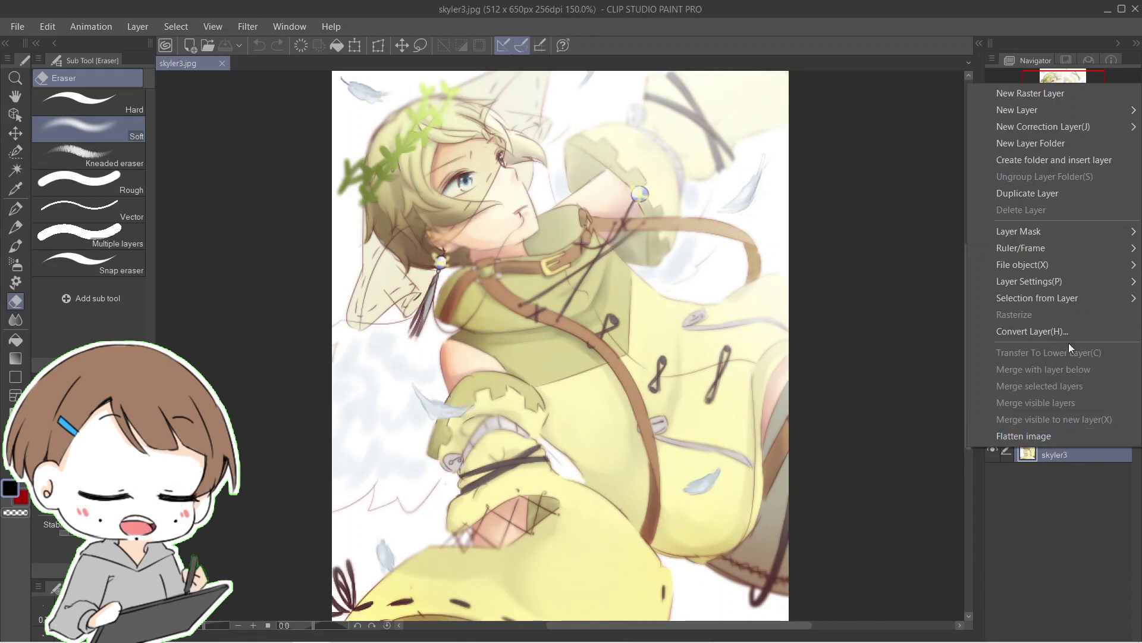
{"action": "left_click", "coordinate": [1067, 193]}
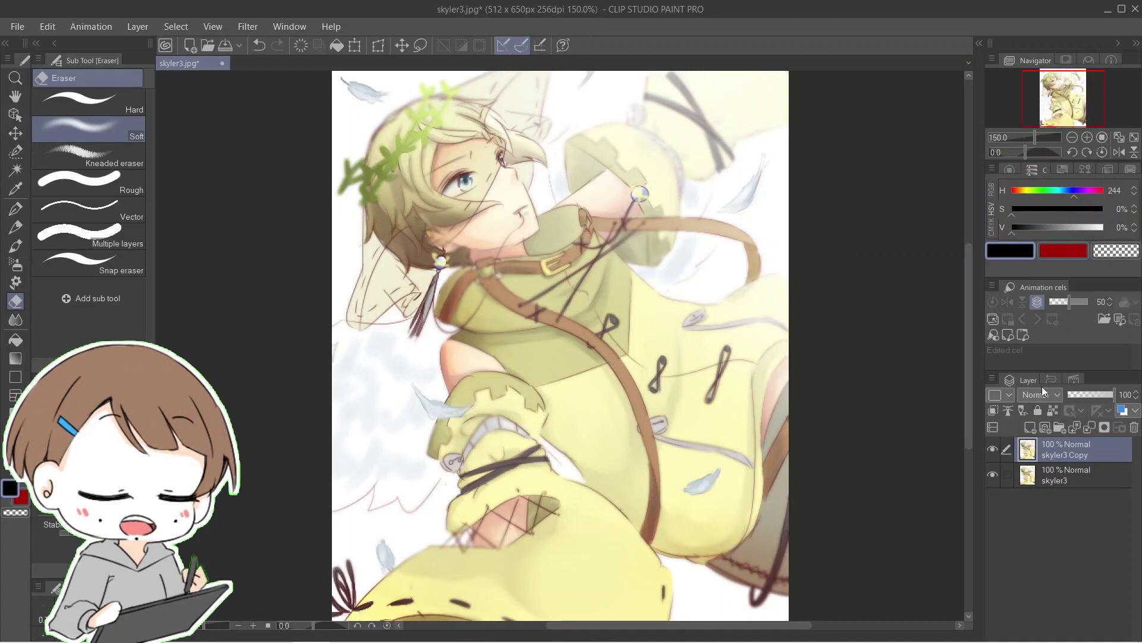
{"action": "left_click", "coordinate": [37, 44]}
Apply a motion blur with angle -77 and strength 6.04 to the skyler3 copy
{"action": "left_click", "coordinate": [249, 26]}
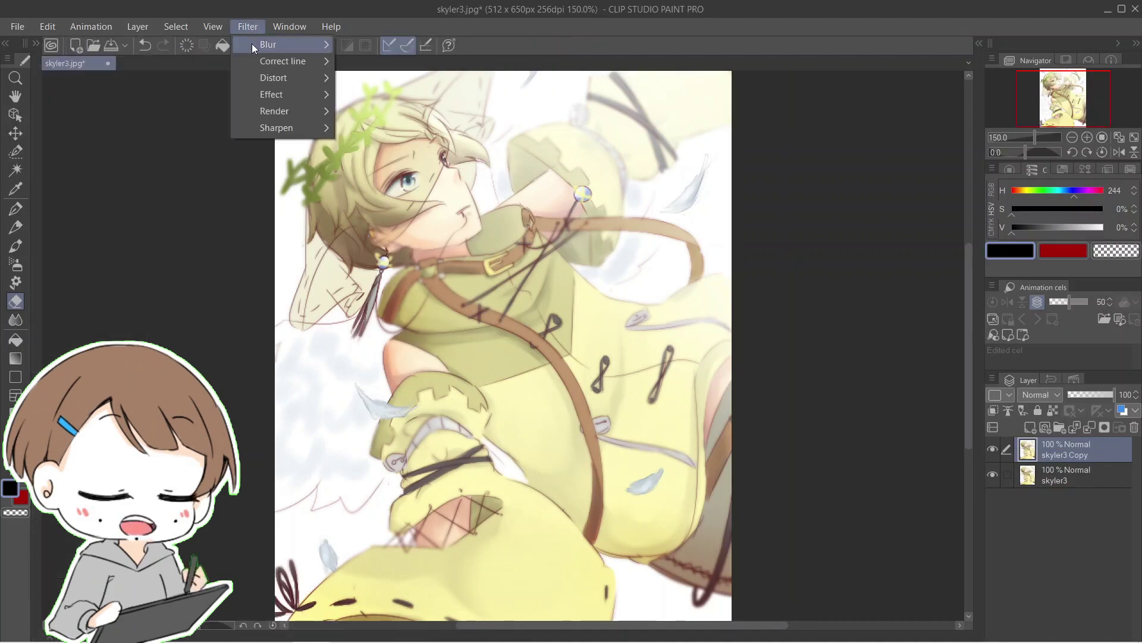
{"action": "mouse_move", "coordinate": [255, 43]}
{"action": "left_click", "coordinate": [399, 97]}
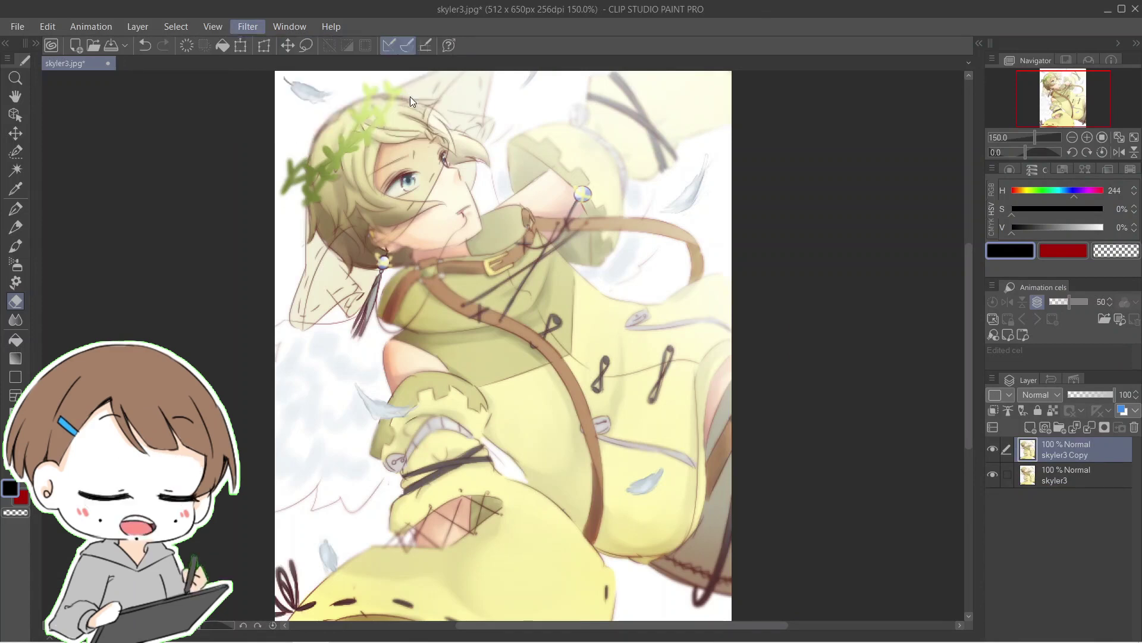
{"action": "left_click_drag", "start_coordinate": [797, 408], "coordinate": [807, 409]}
{"action": "left_click", "coordinate": [724, 371]}
{"action": "left_click", "coordinate": [1103, 348]}
Erase the blur off the face with the Soft eraser and hide the copy to compare
{"action": "left_click", "coordinate": [89, 126]}
{"action": "mouse_move", "coordinate": [493, 203]}
{"action": "left_mouse_down"}
{"action": "mouse_move", "coordinate": [565, 250]}
{"action": "mouse_move", "coordinate": [640, 194]}
{"action": "left_mouse_up"}
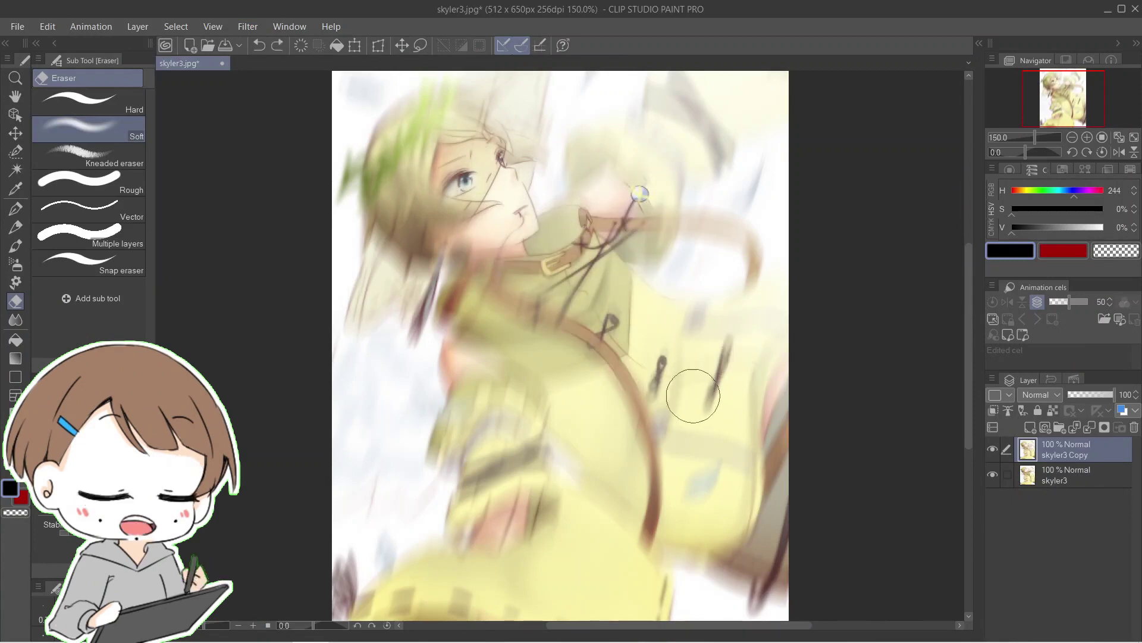
{"action": "left_click", "coordinate": [993, 449]}
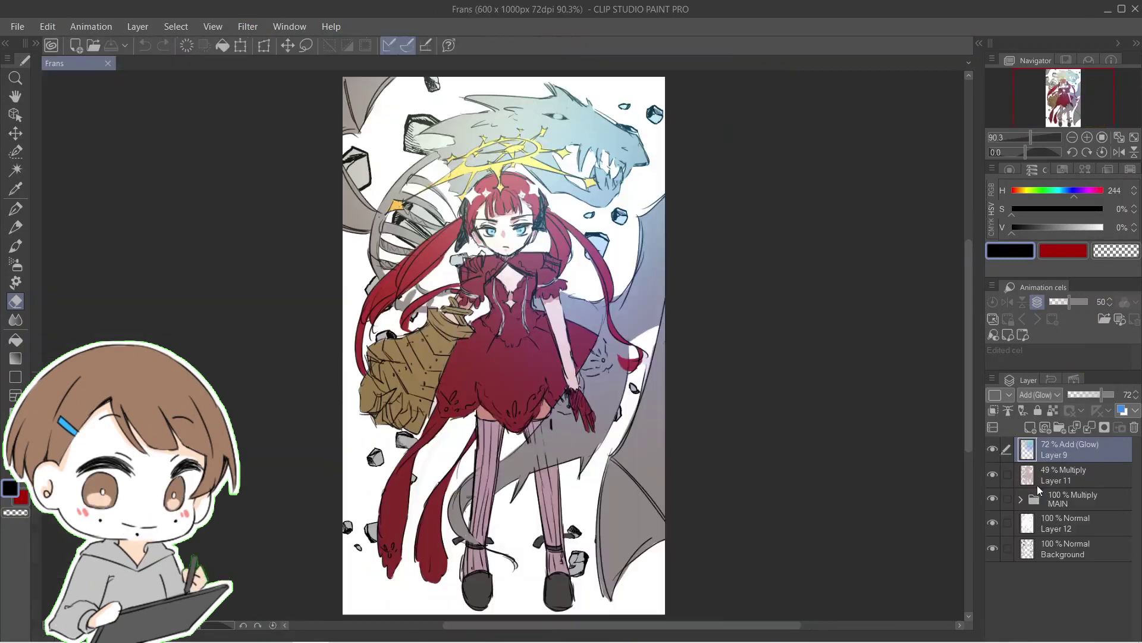
Toggle the MAIN folder and Background layer to locate the rocks, selecting Background
{"action": "left_click", "coordinate": [992, 498]}
{"action": "left_click", "coordinate": [993, 498]}
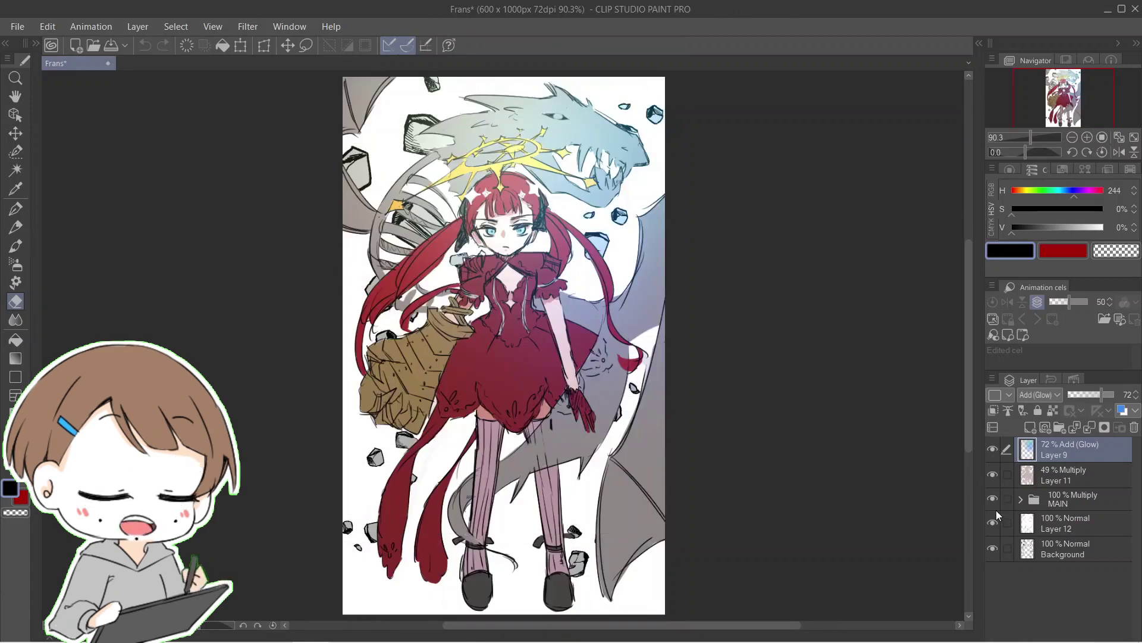
{"action": "left_click", "coordinate": [991, 548]}
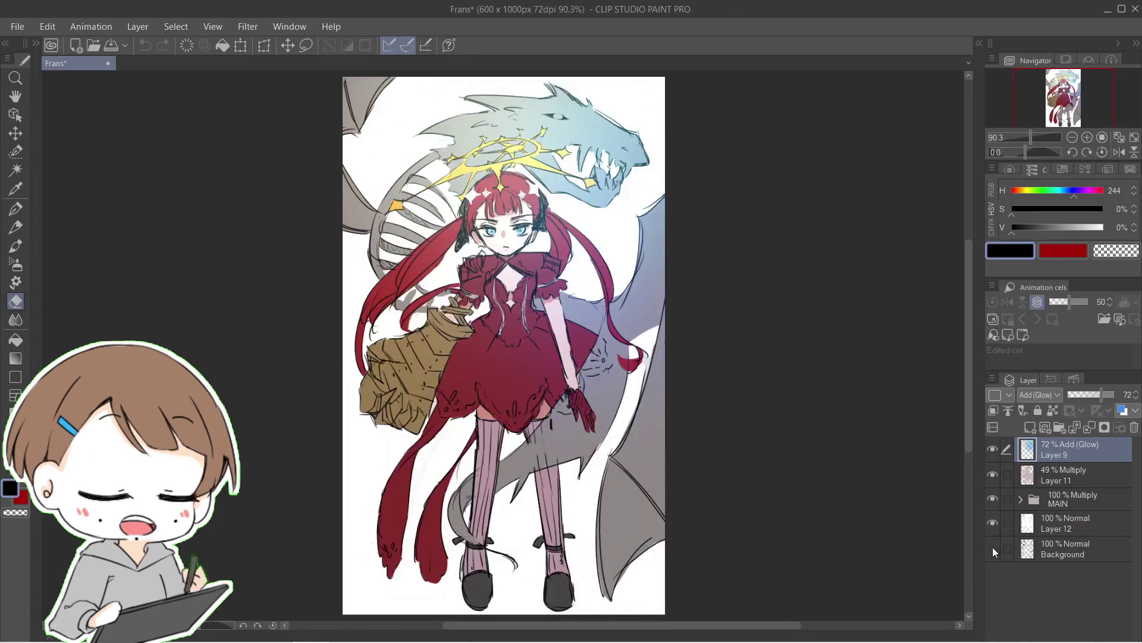
{"action": "left_click", "coordinate": [990, 548]}
{"action": "left_click", "coordinate": [1068, 552]}
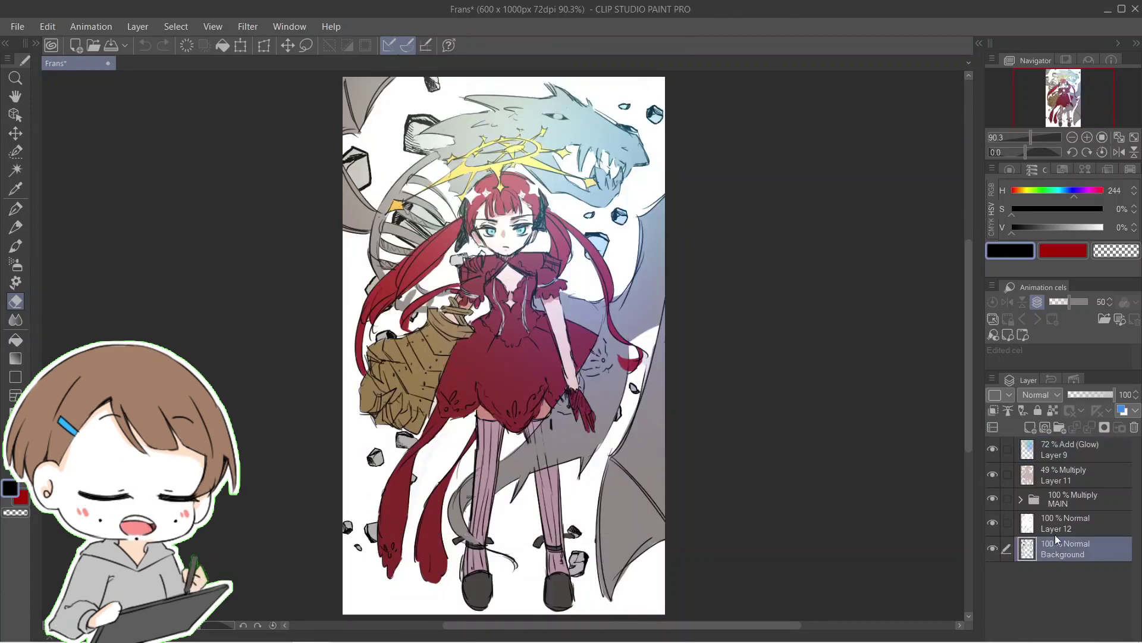
{"action": "left_click", "coordinate": [993, 547]}
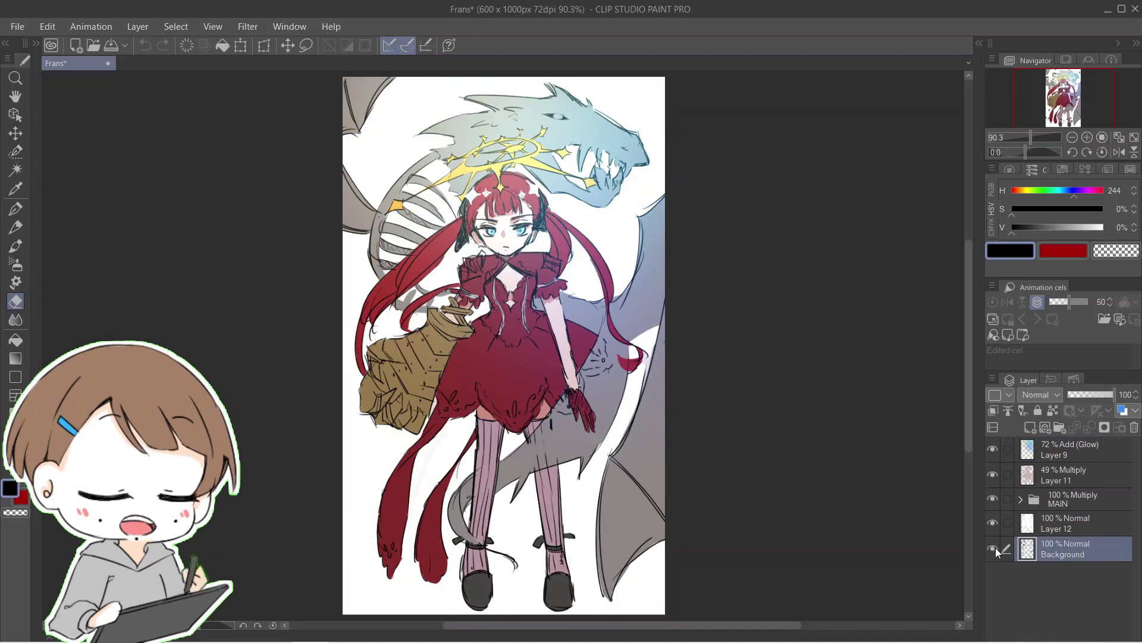
{"action": "left_click", "coordinate": [995, 547]}
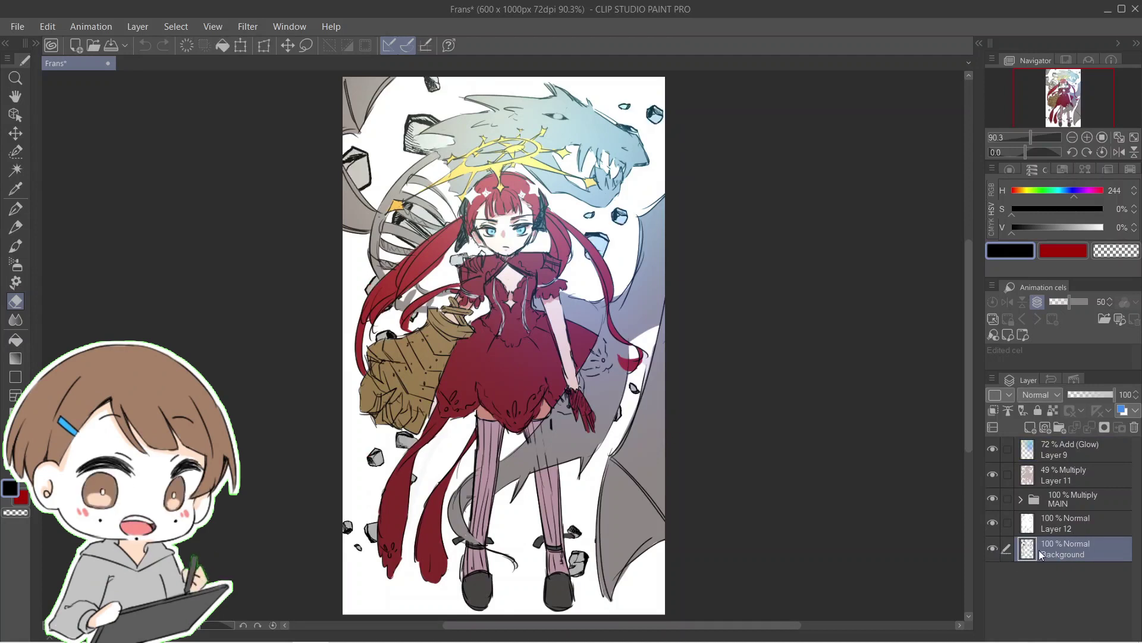
Motion-blur the Background layer's rocks with angle -101 and strength 7.34
{"action": "left_click", "coordinate": [248, 26]}
{"action": "mouse_move", "coordinate": [268, 44]}
{"action": "left_click", "coordinate": [394, 97]}
{"action": "left_click_drag", "start_coordinate": [814, 414], "coordinate": [784, 411]}
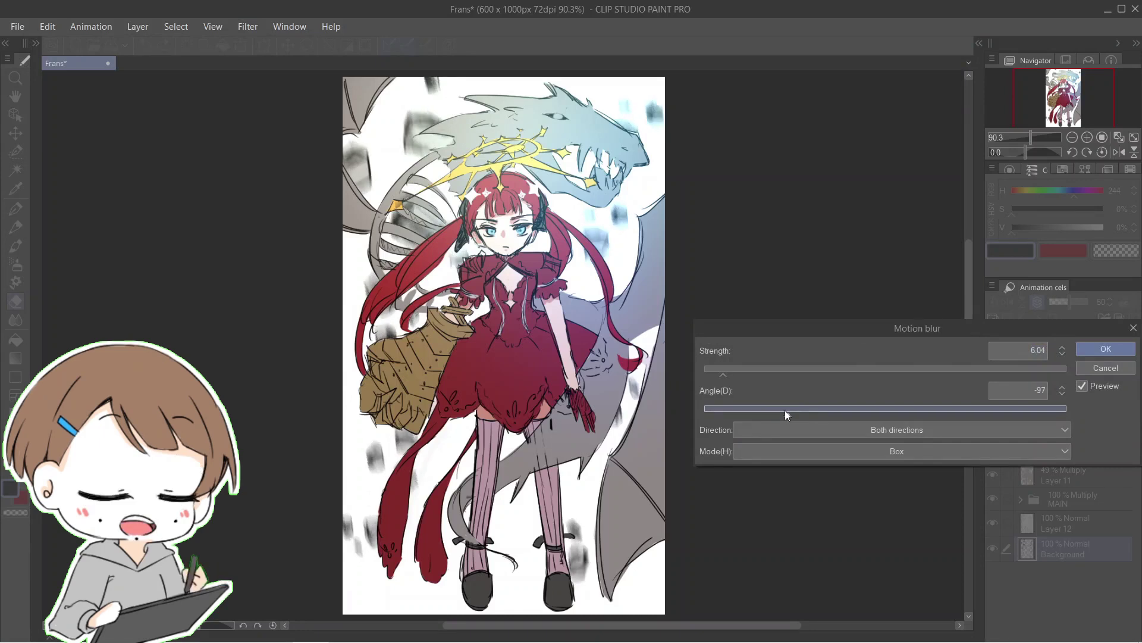
{"action": "left_click", "coordinate": [727, 369]}
{"action": "left_click", "coordinate": [1095, 349]}
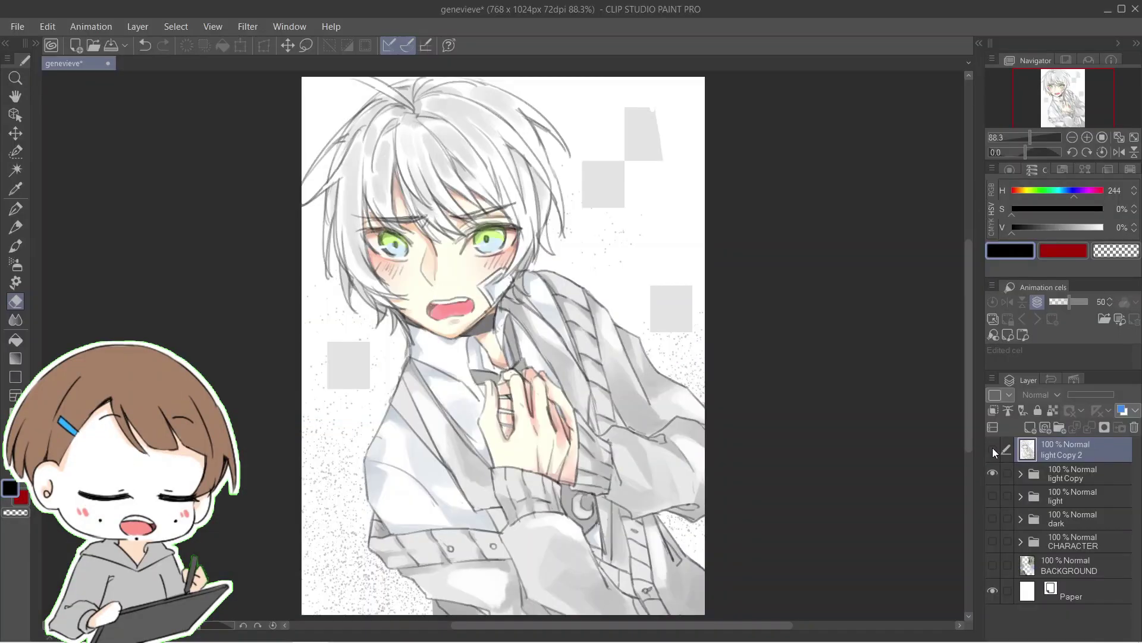
Apply a weakened radial blur centred between the eyes and hide the blurred copy to compare
{"action": "left_click", "coordinate": [993, 448]}
{"action": "left_click", "coordinate": [993, 449]}
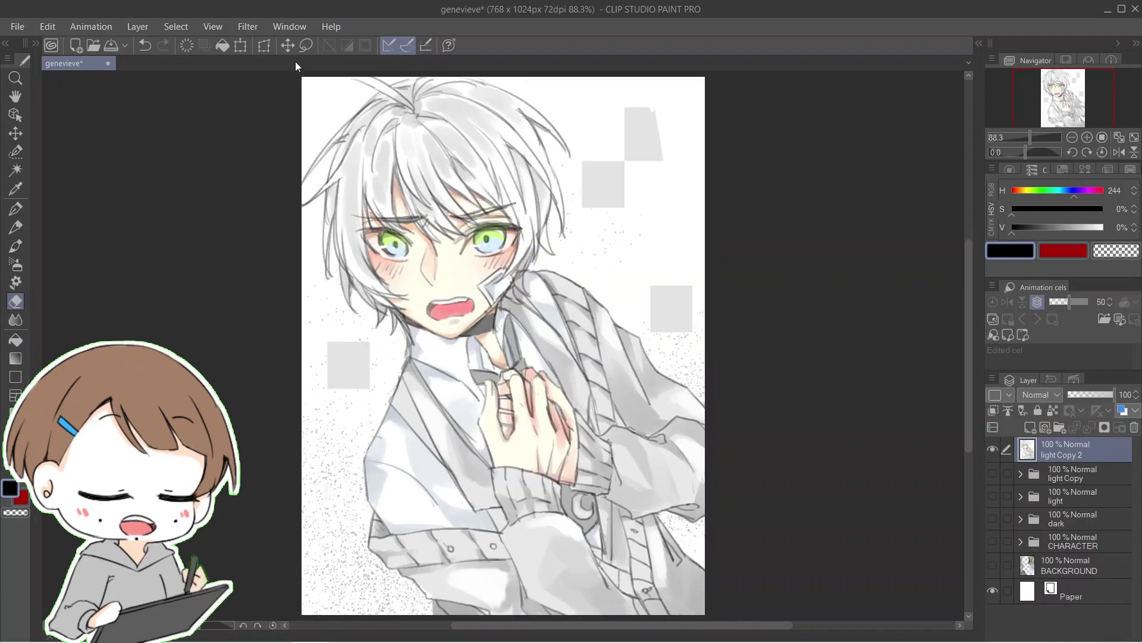
{"action": "left_click", "coordinate": [249, 28]}
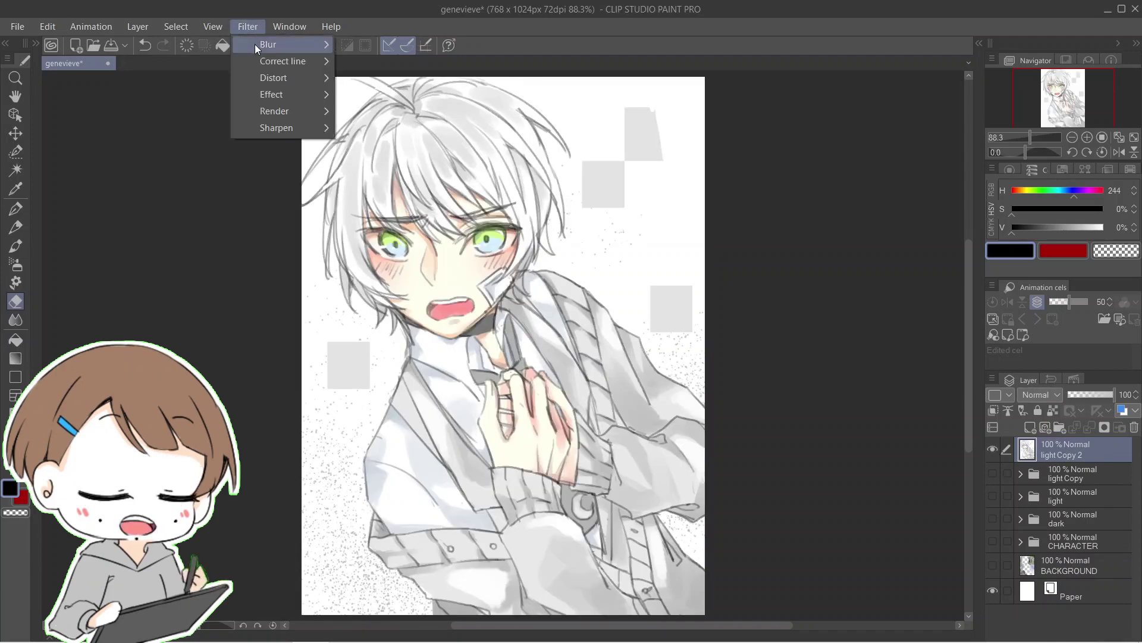
{"action": "mouse_move", "coordinate": [273, 44]}
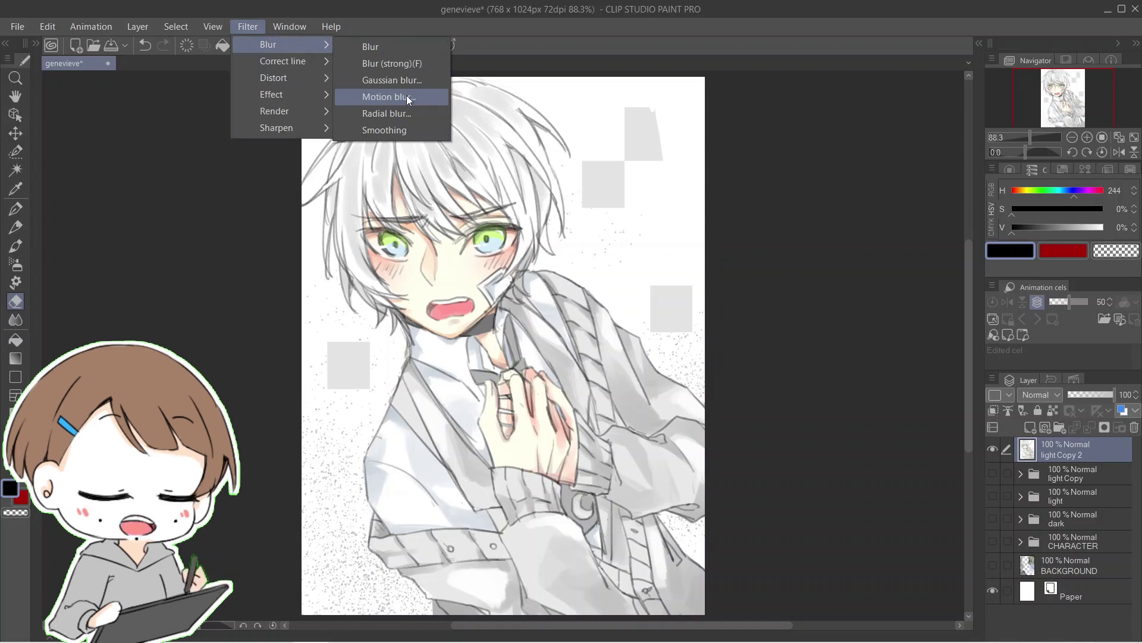
{"action": "left_click", "coordinate": [402, 113]}
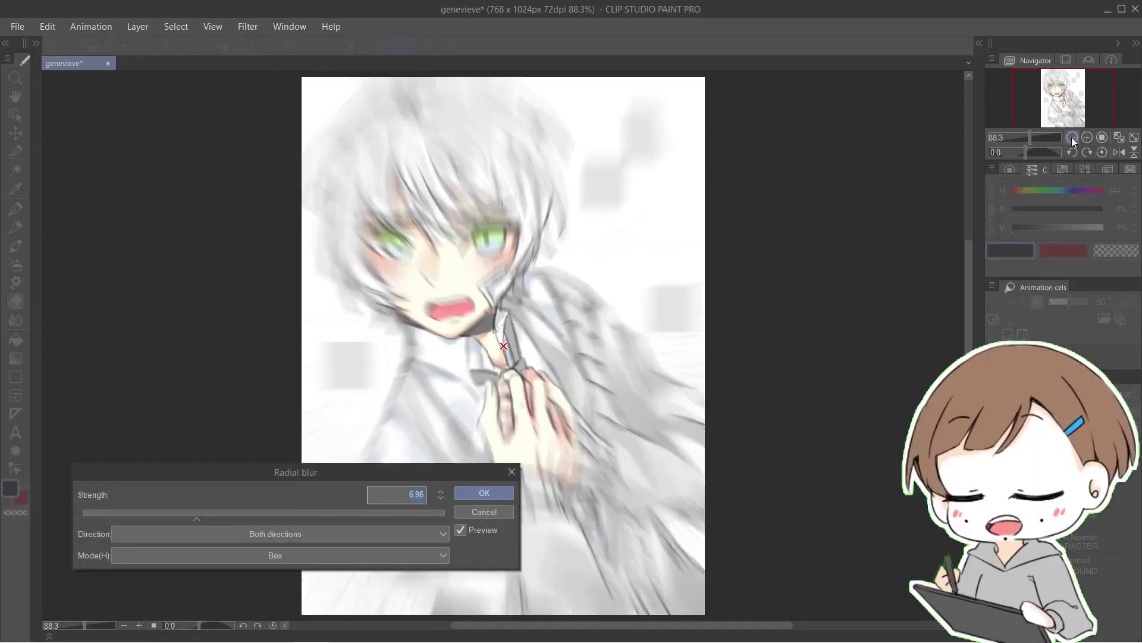
{"action": "scroll", "coordinate": [1071, 102], "scroll_direction": "down", "scroll_amount": 1}
{"action": "left_click", "coordinate": [322, 512]}
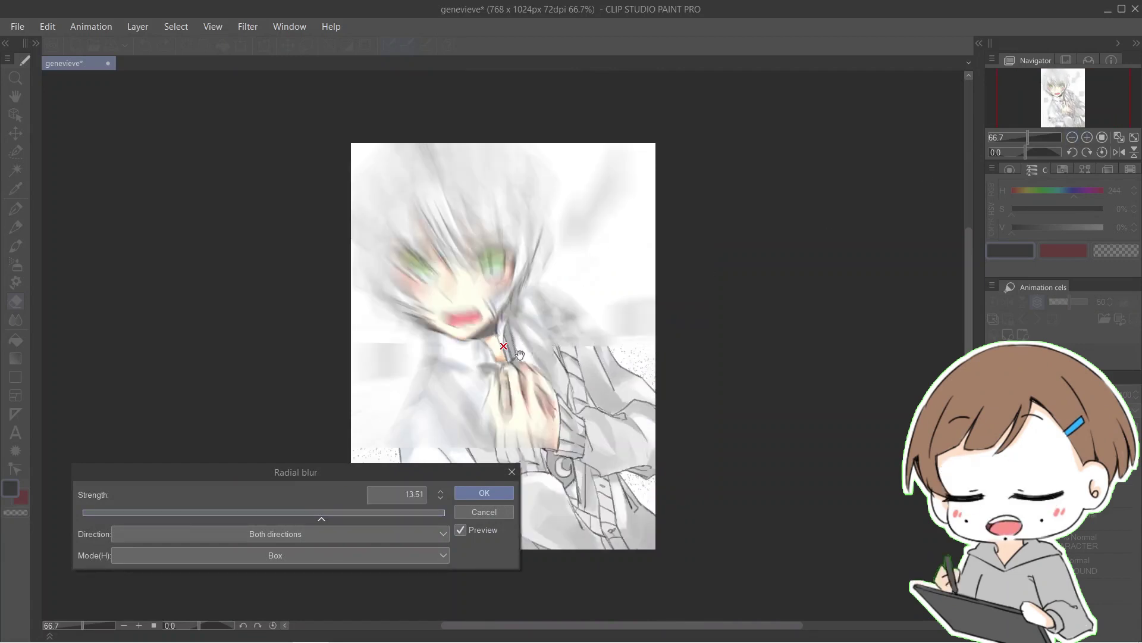
{"action": "left_click_drag", "start_coordinate": [467, 273], "coordinate": [463, 277]}
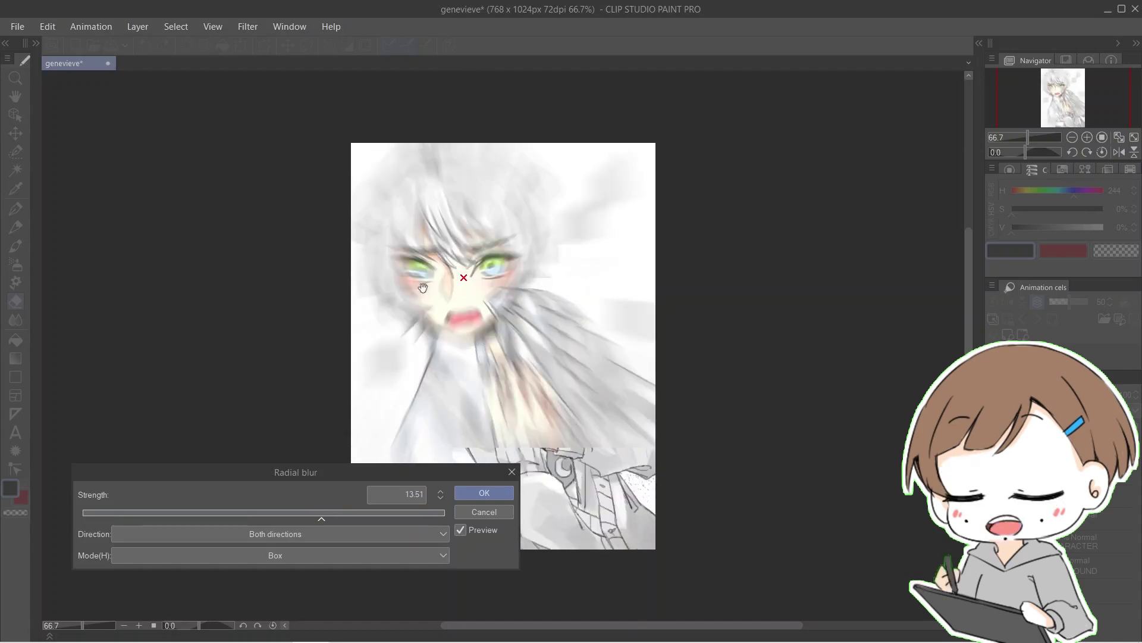
{"action": "left_click", "coordinate": [158, 512]}
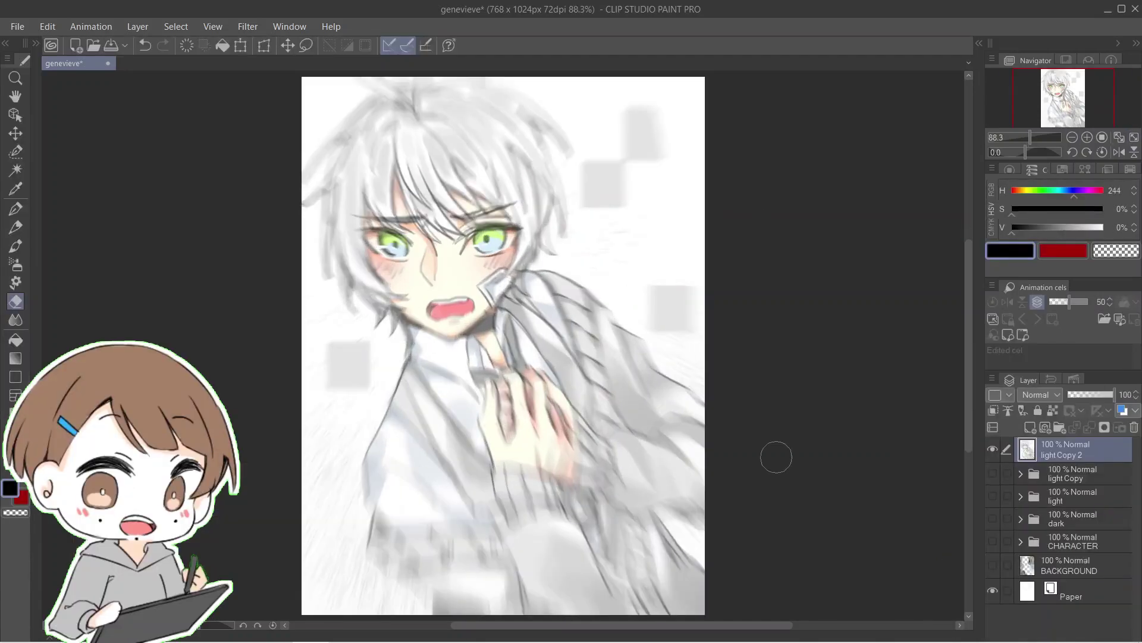
{"action": "left_click", "coordinate": [993, 450]}
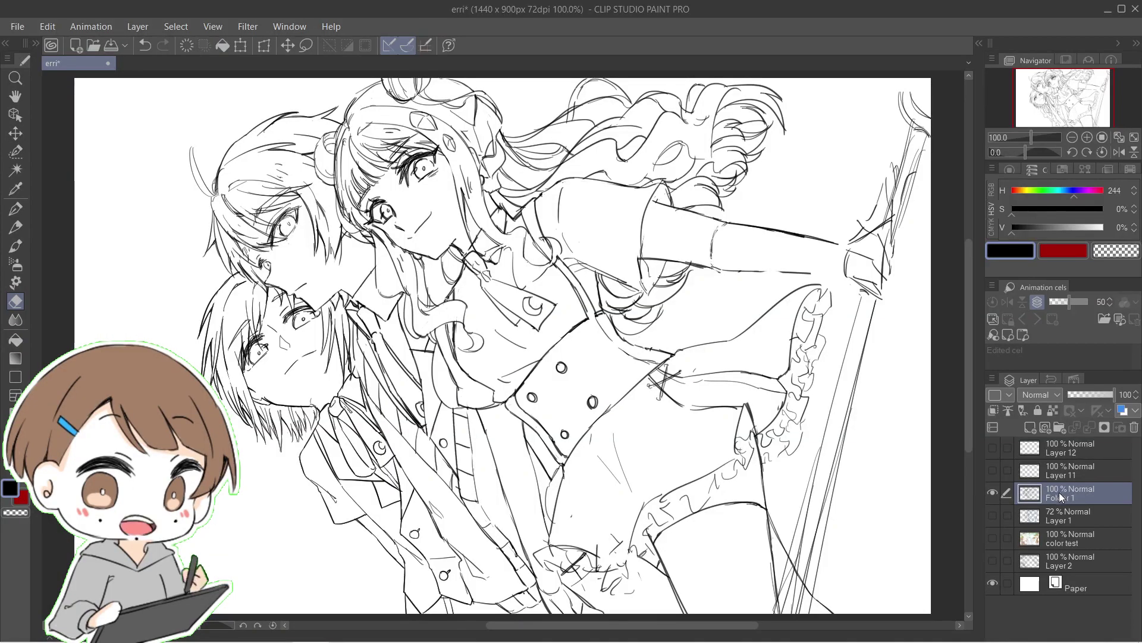
Duplicate the line art, hide the copy, and select the original line art layer
{"action": "right_click", "coordinate": [1059, 494]}
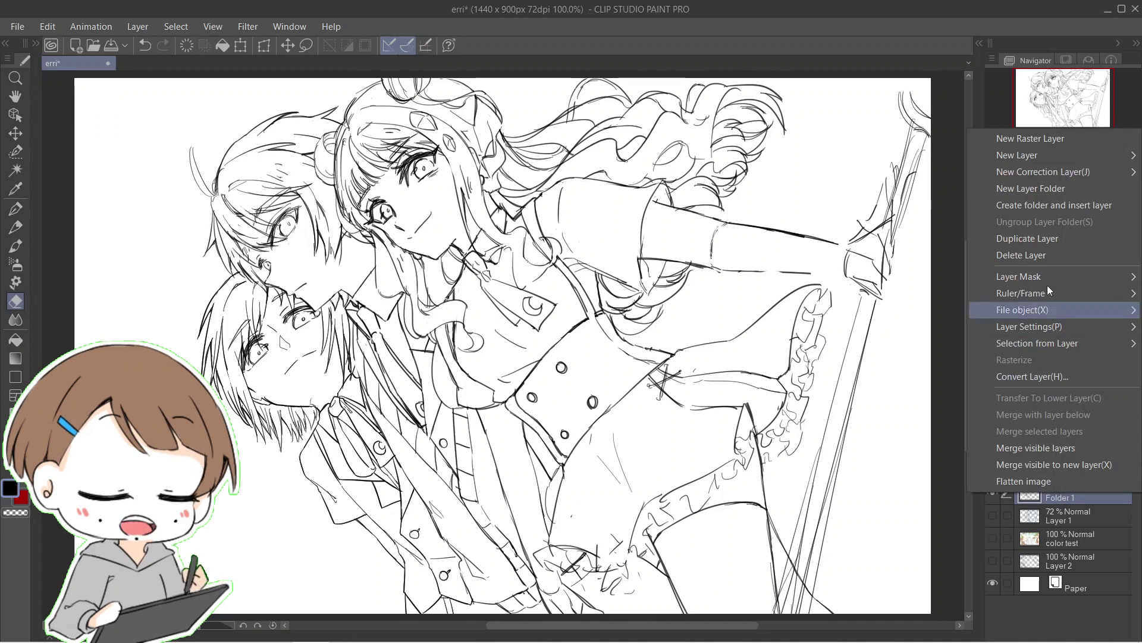
{"action": "left_click", "coordinate": [1050, 237]}
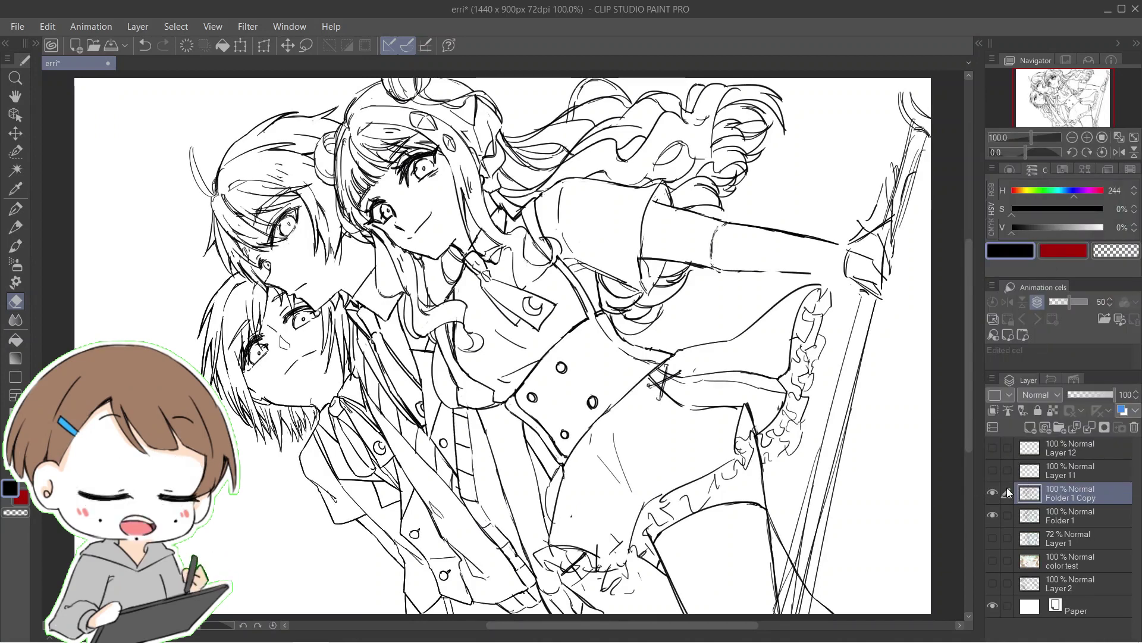
{"action": "left_click", "coordinate": [993, 494]}
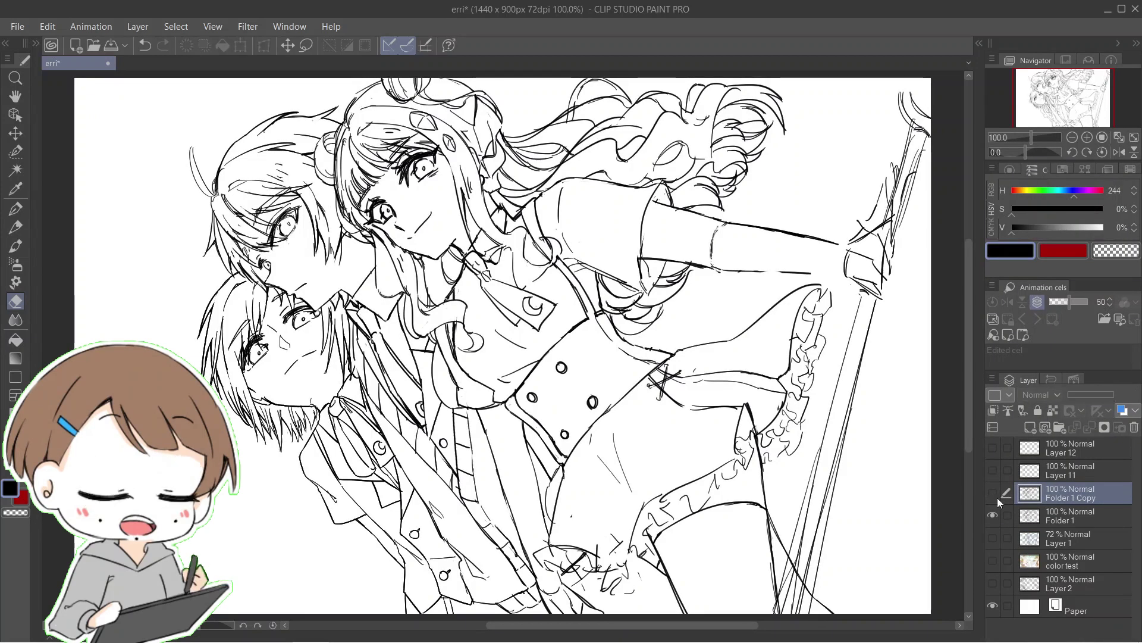
{"action": "left_click", "coordinate": [1058, 515]}
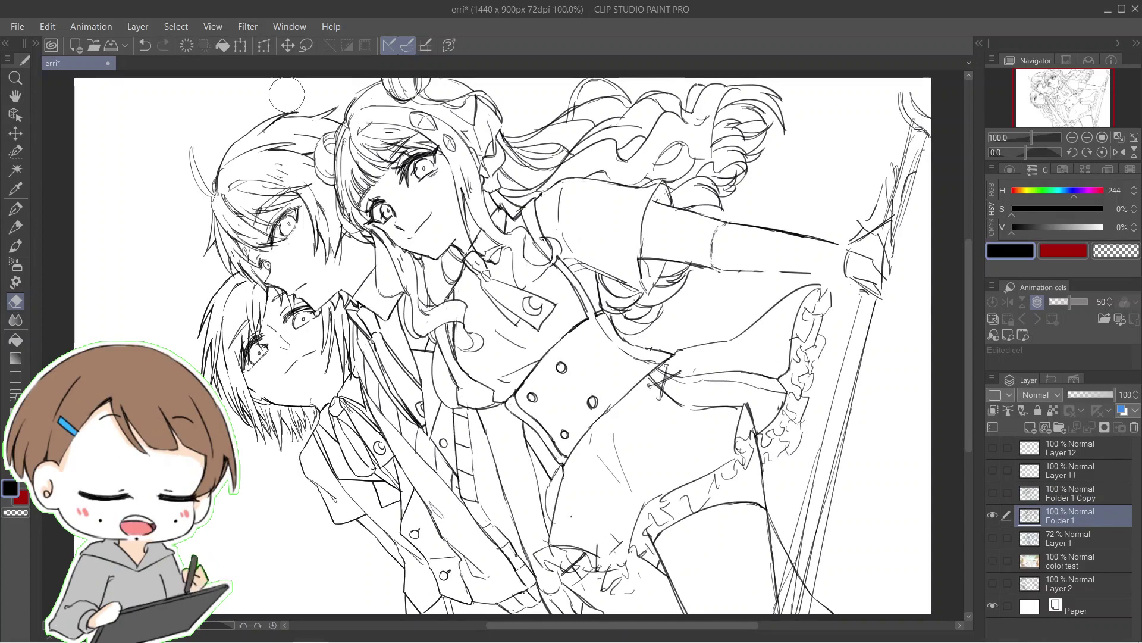
Apply a Gaussian blur to the original line art
{"action": "left_click", "coordinate": [250, 26]}
{"action": "mouse_move", "coordinate": [256, 43]}
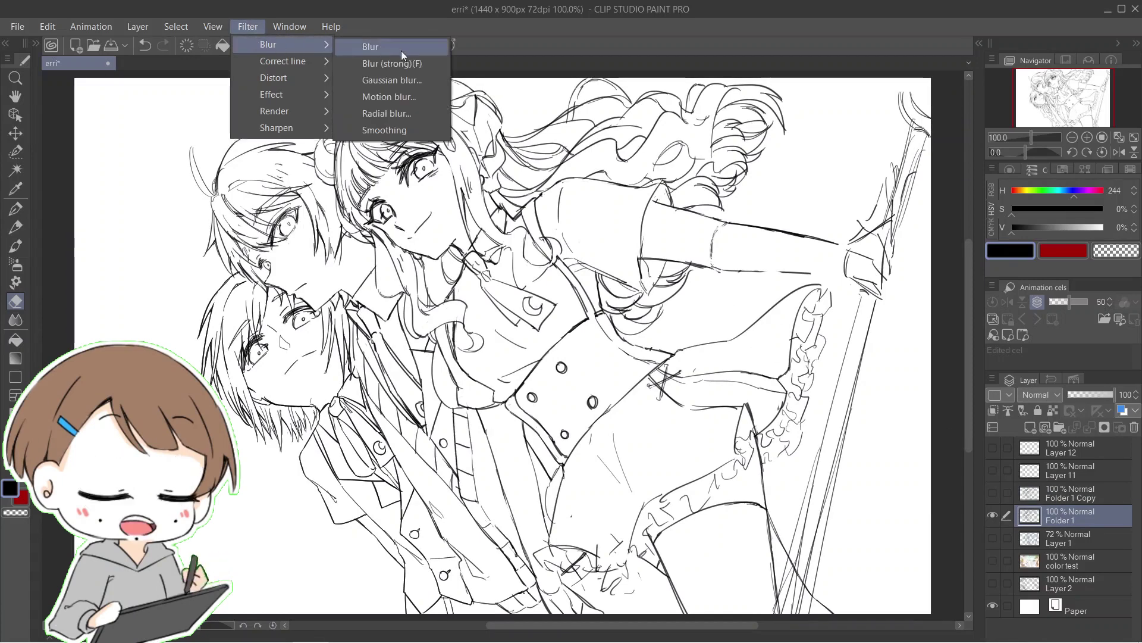
{"action": "left_click", "coordinate": [399, 80]}
{"action": "left_click_drag", "start_coordinate": [83, 509], "coordinate": [81, 508]}
{"action": "left_click", "coordinate": [461, 485]}
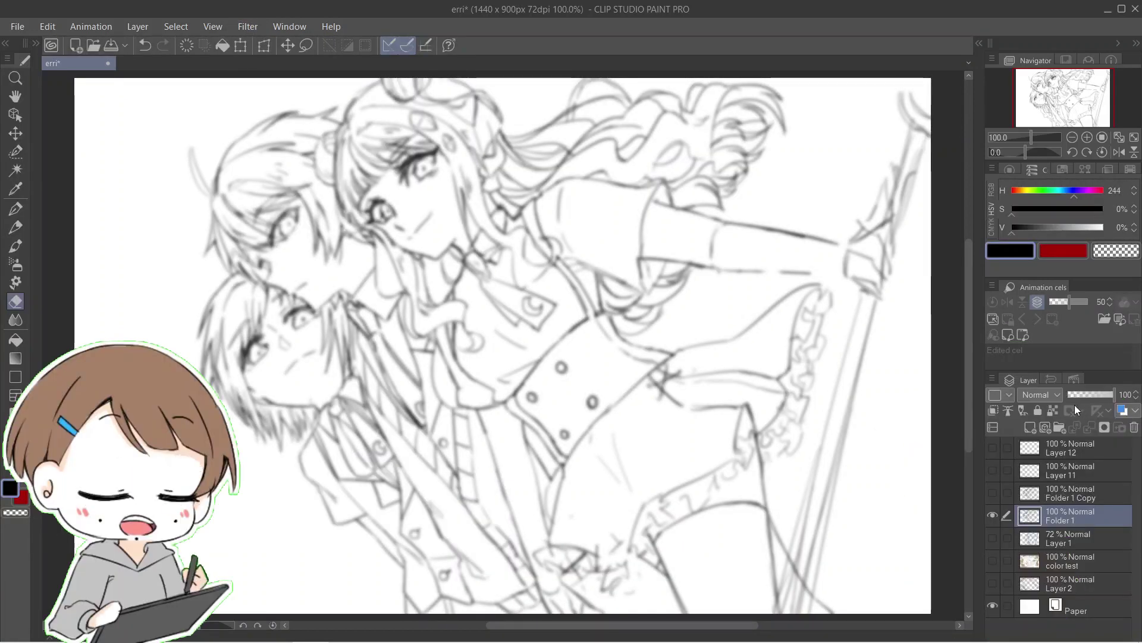
Lock transparent pixels and fill the blurred lines with a warm brown
{"action": "left_click", "coordinate": [1052, 410]}
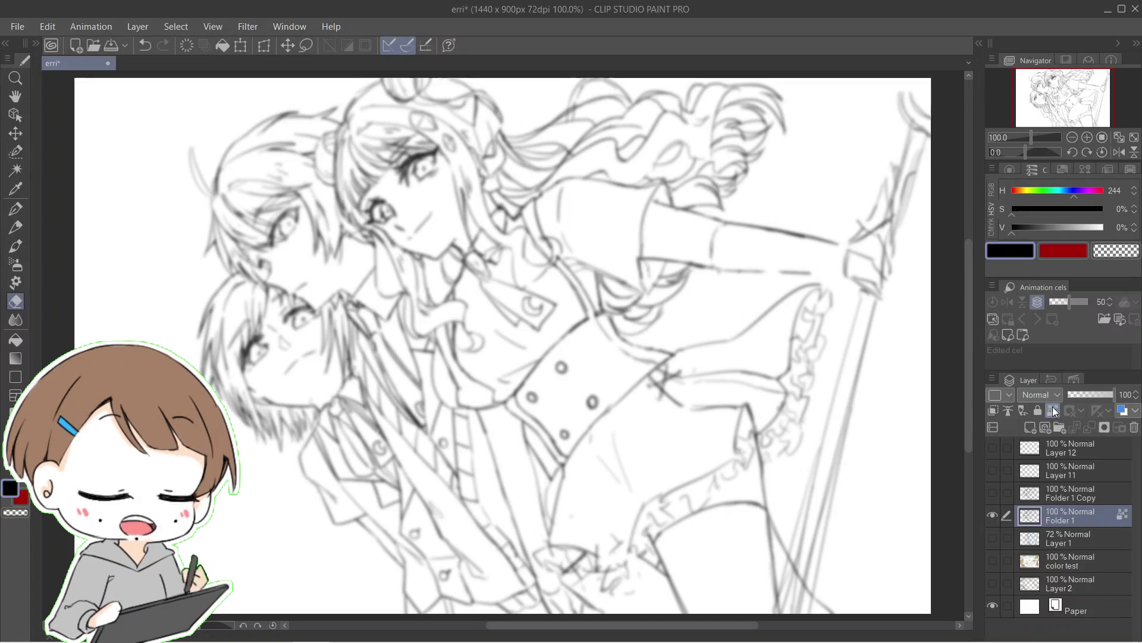
{"action": "left_click", "coordinate": [1064, 246]}
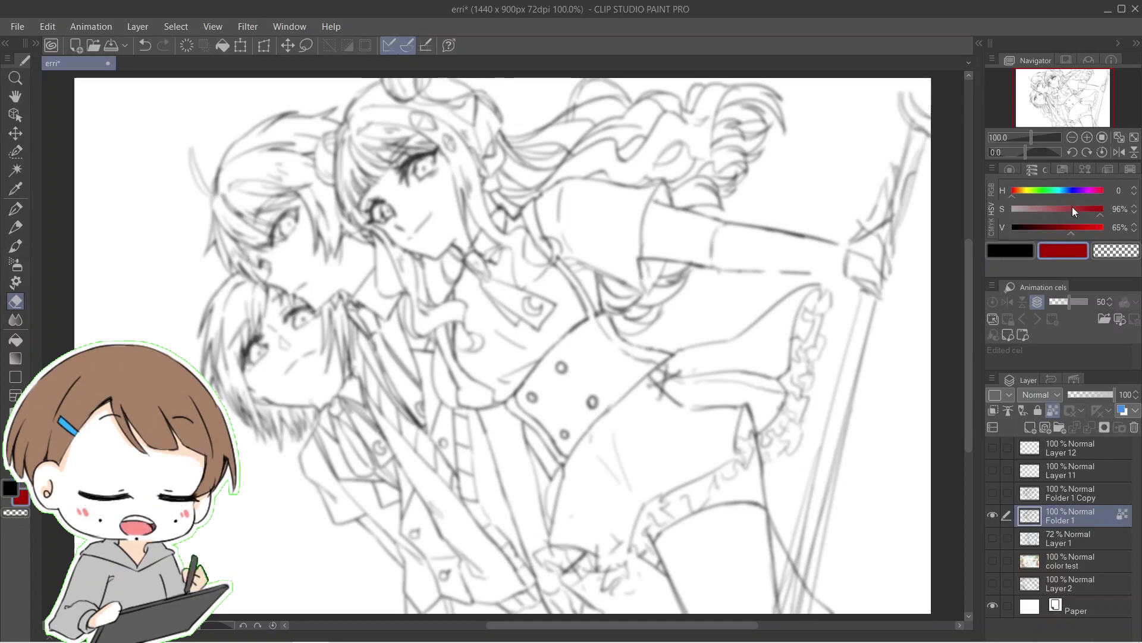
{"action": "left_click", "coordinate": [1017, 191]}
{"action": "left_click", "coordinate": [223, 45]}
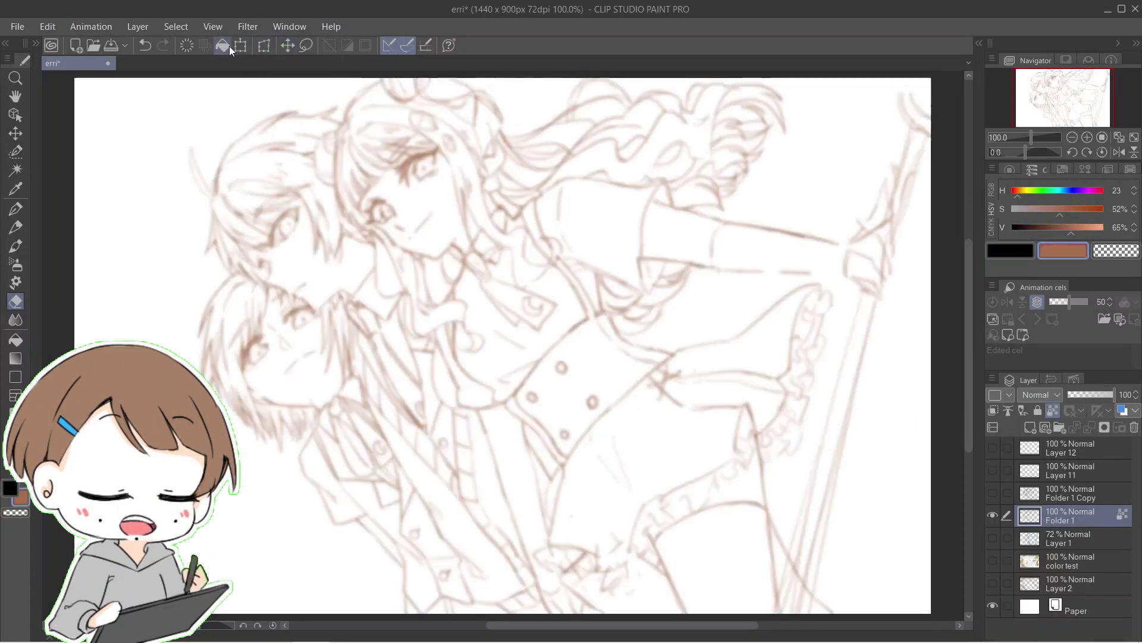
Show the crisp line copy and coloured painting, comparing with the brown glow toggled
{"action": "left_click", "coordinate": [992, 492]}
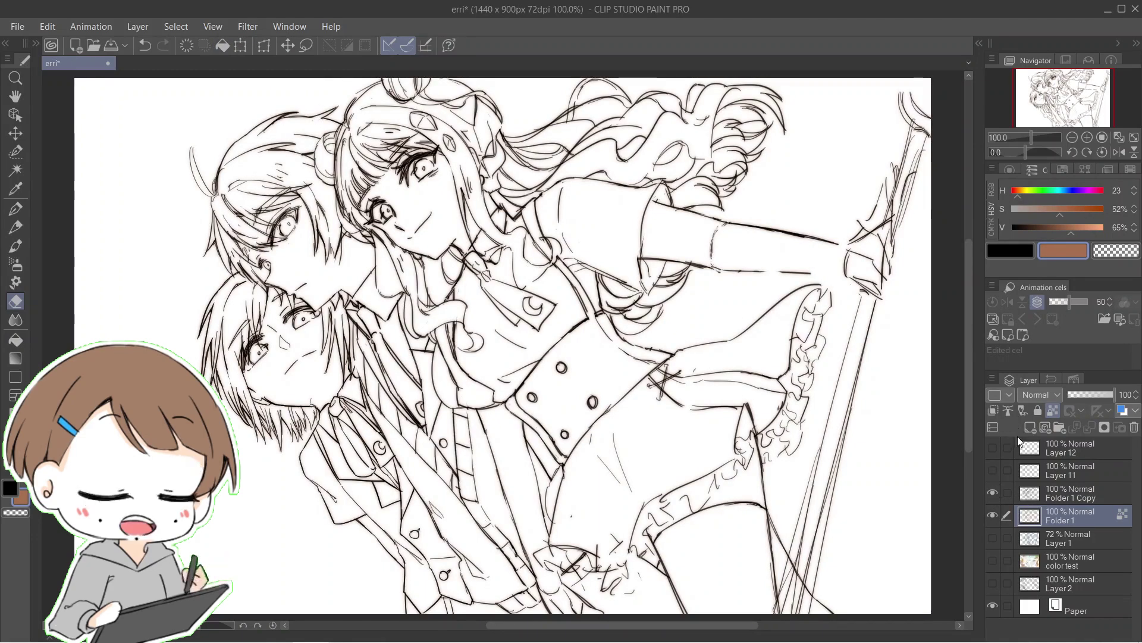
{"action": "left_click", "coordinate": [992, 514]}
{"action": "left_click", "coordinate": [993, 515]}
{"action": "left_click", "coordinate": [992, 560]}
{"action": "left_click", "coordinate": [993, 512]}
{"action": "left_click", "coordinate": [994, 512]}
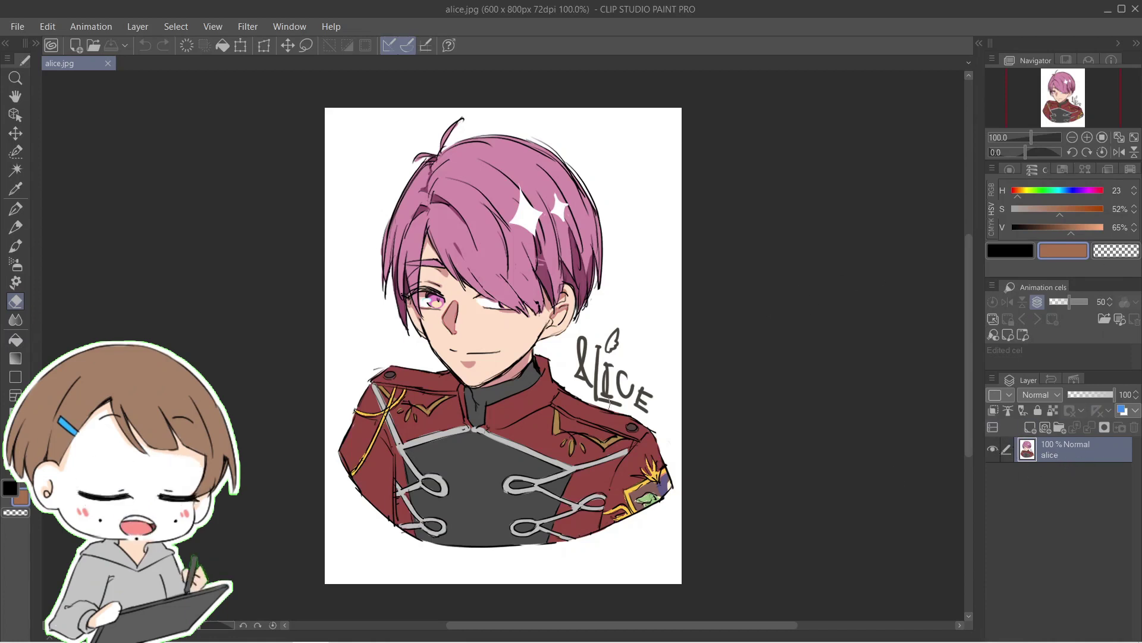
On a new layer, draw a dark red pen stroke across the boy's cheek
{"action": "left_click", "coordinate": [1030, 427]}
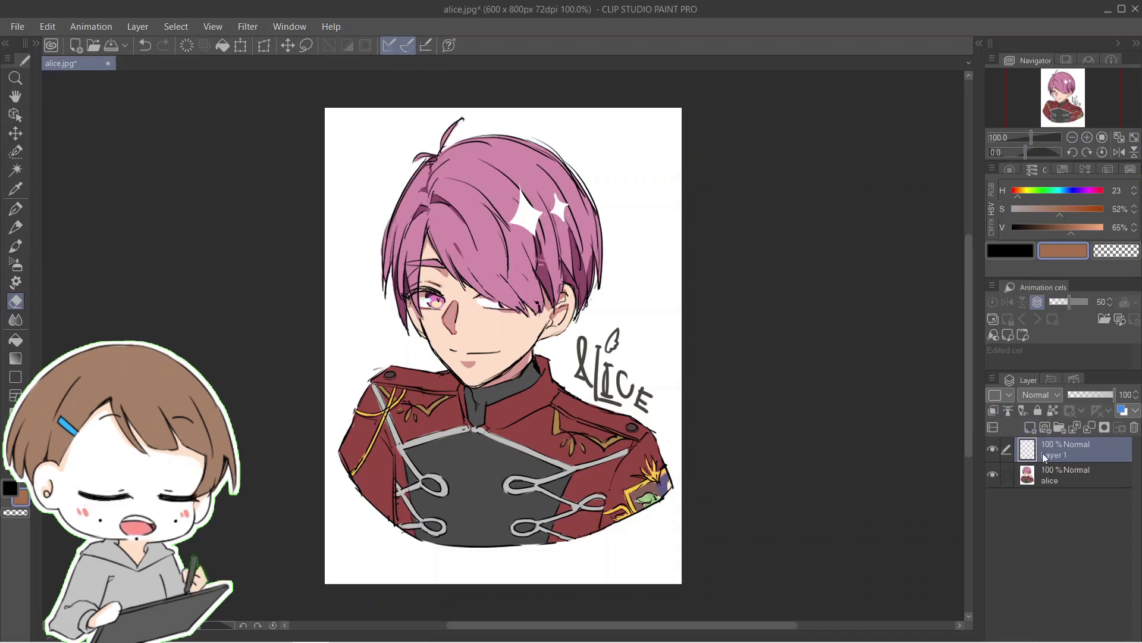
{"action": "left_click", "coordinate": [14, 208]}
{"action": "left_click_drag", "start_coordinate": [1018, 194], "coordinate": [1011, 192]}
{"action": "left_click", "coordinate": [1090, 212]}
{"action": "left_click_drag", "start_coordinate": [1104, 227], "coordinate": [1081, 227]}
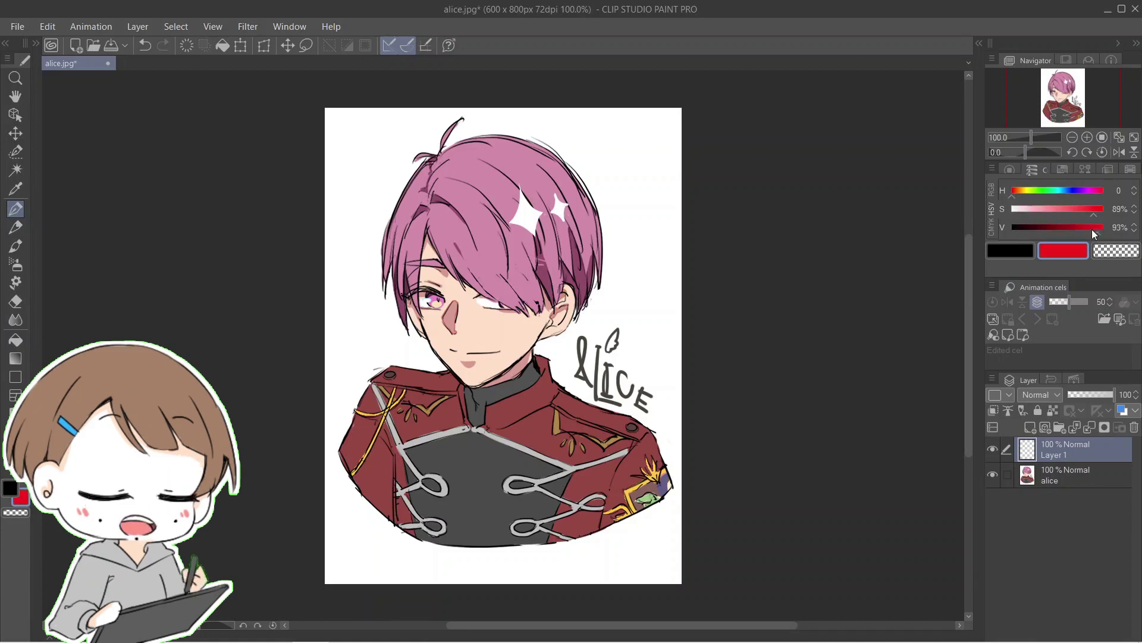
{"action": "mouse_move", "coordinate": [504, 326]}
{"action": "left_mouse_down"}
{"action": "mouse_move", "coordinate": [529, 346]}
{"action": "mouse_move", "coordinate": [511, 344]}
{"action": "left_mouse_up"}
Undo the last stroke and smudge the red streaks across the cheek with the Blend tool
{"action": "key", "text": "ctrl+z"}
{"action": "key", "text": "j"}
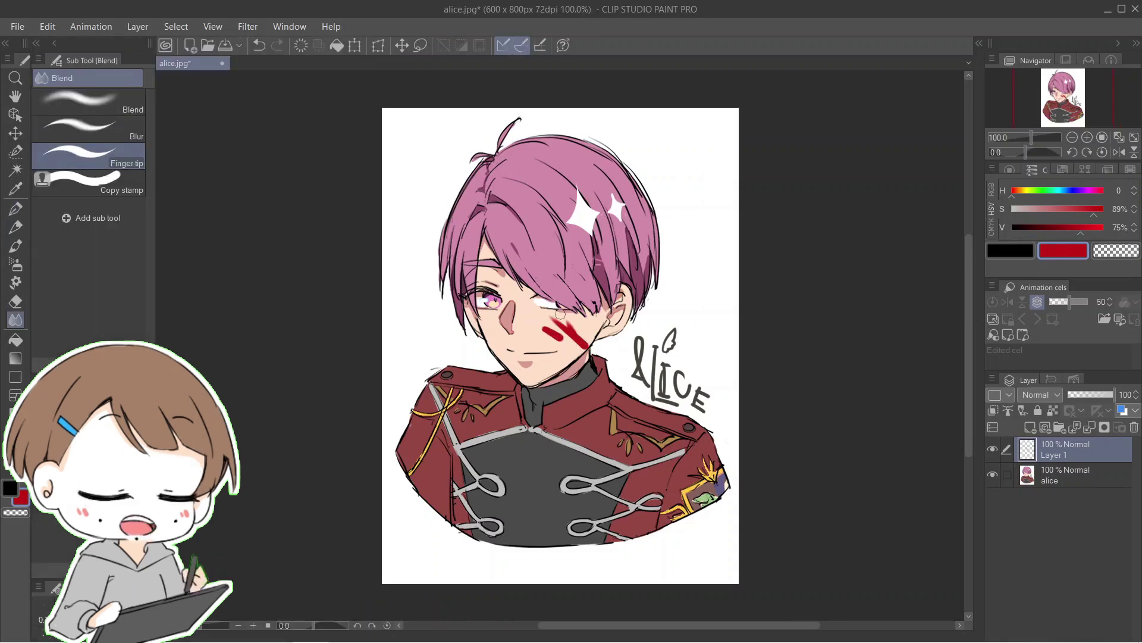
{"action": "mouse_move", "coordinate": [572, 320]}
{"action": "left_mouse_down"}
{"action": "mouse_move", "coordinate": [546, 321]}
{"action": "mouse_move", "coordinate": [575, 339]}
{"action": "left_mouse_up"}
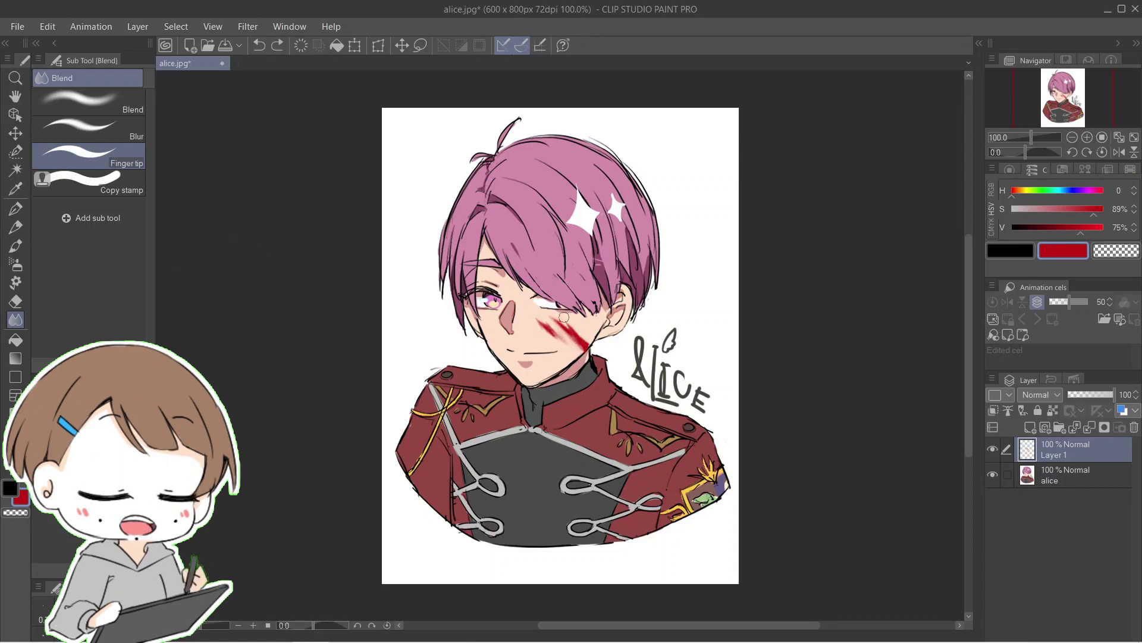
{"action": "left_click", "coordinate": [89, 102]}
{"action": "key", "text": "p"}
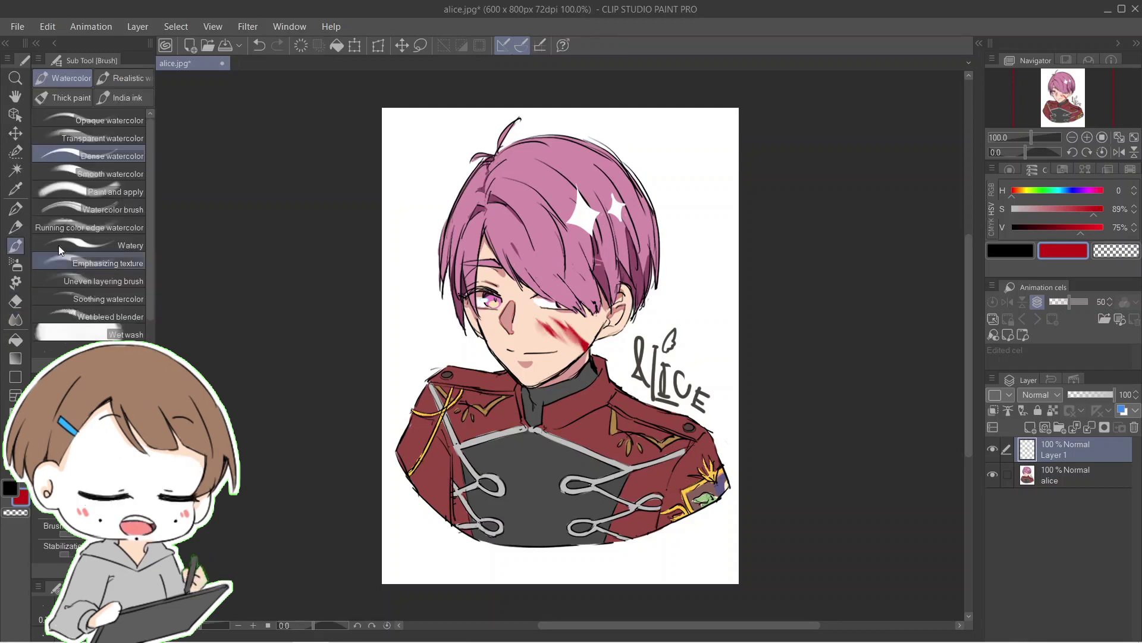
{"action": "key", "text": "ctrl+minus"}
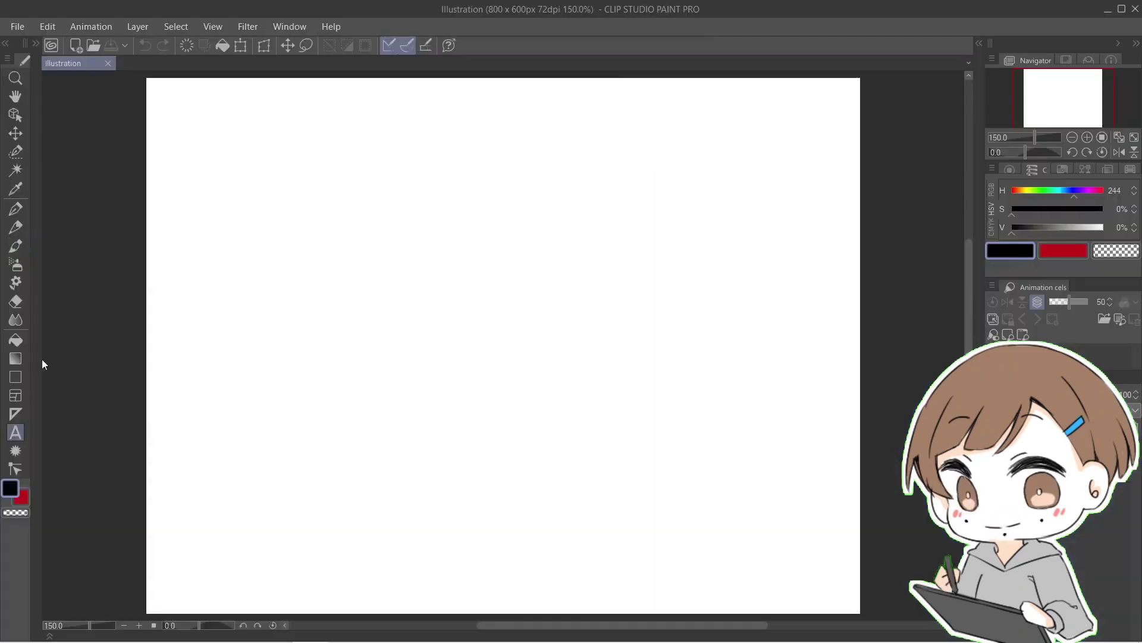
Type 'BE CAREFUL WHAT YOU WISHED FOR' as a text layer
{"action": "left_click", "coordinate": [247, 189]}
{"action": "type", "text": "BE CAREFUL WHAT YOU WISHED FOR"}
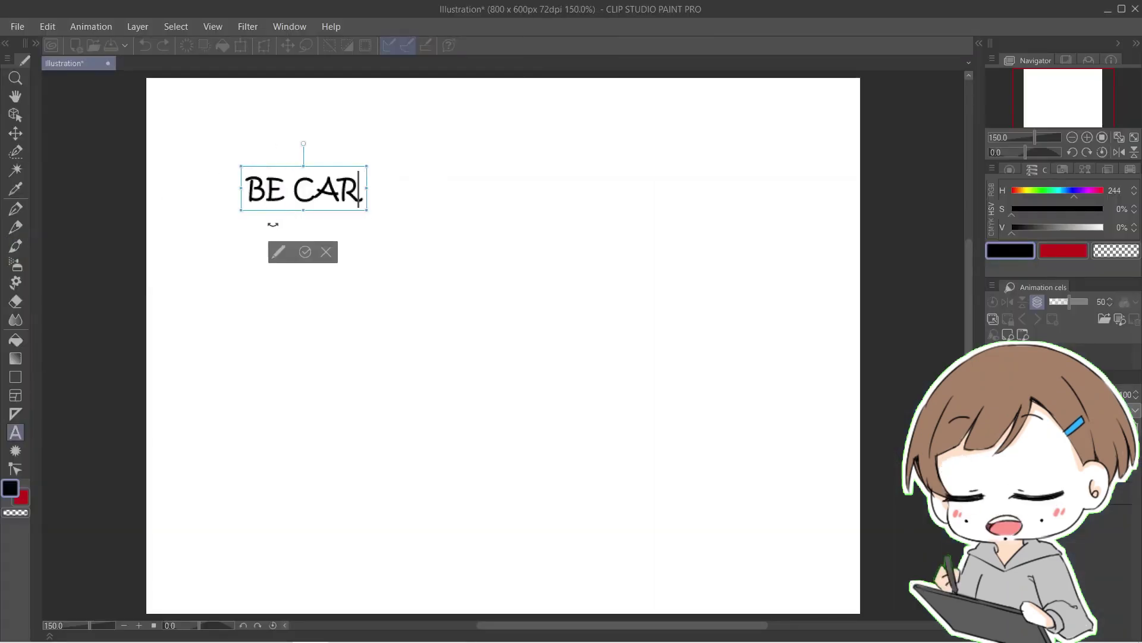
{"action": "key", "text": "shift+Home"}
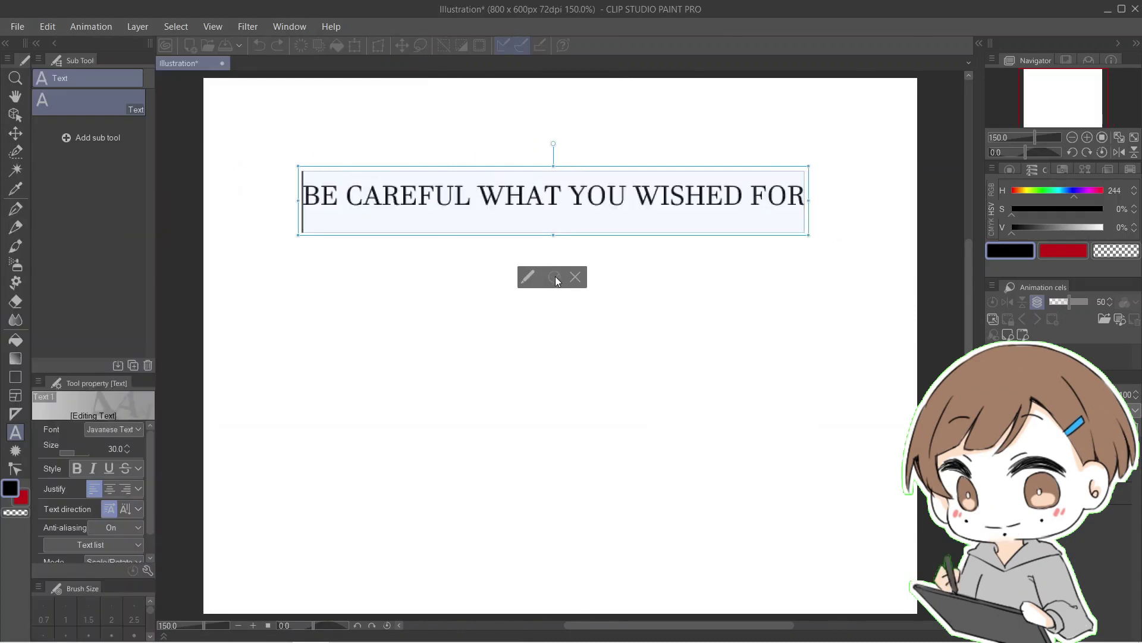
{"action": "left_click", "coordinate": [554, 274]}
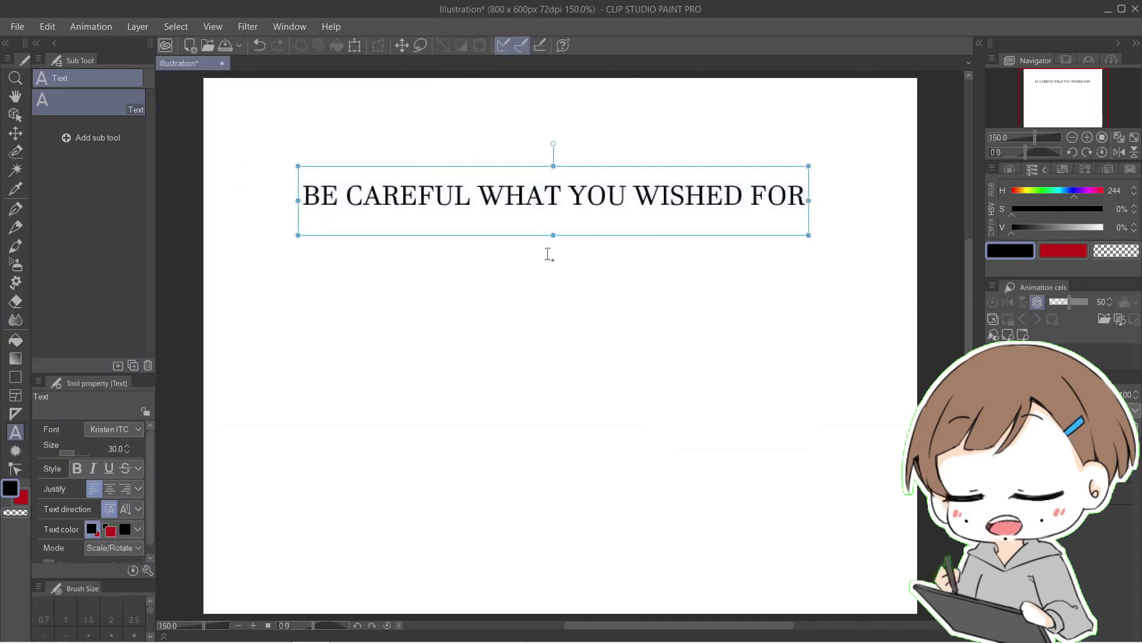
Rasterize the text layer so blur filters can be applied
{"action": "left_click", "coordinate": [262, 28]}
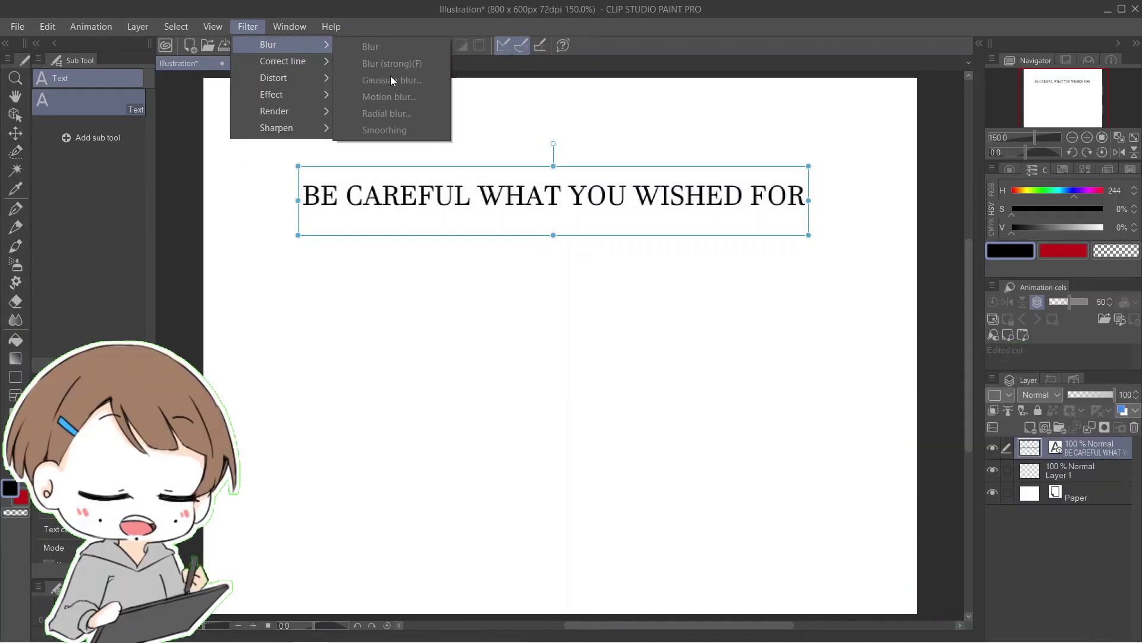
{"action": "left_click", "coordinate": [274, 140]}
{"action": "right_click", "coordinate": [1075, 452]}
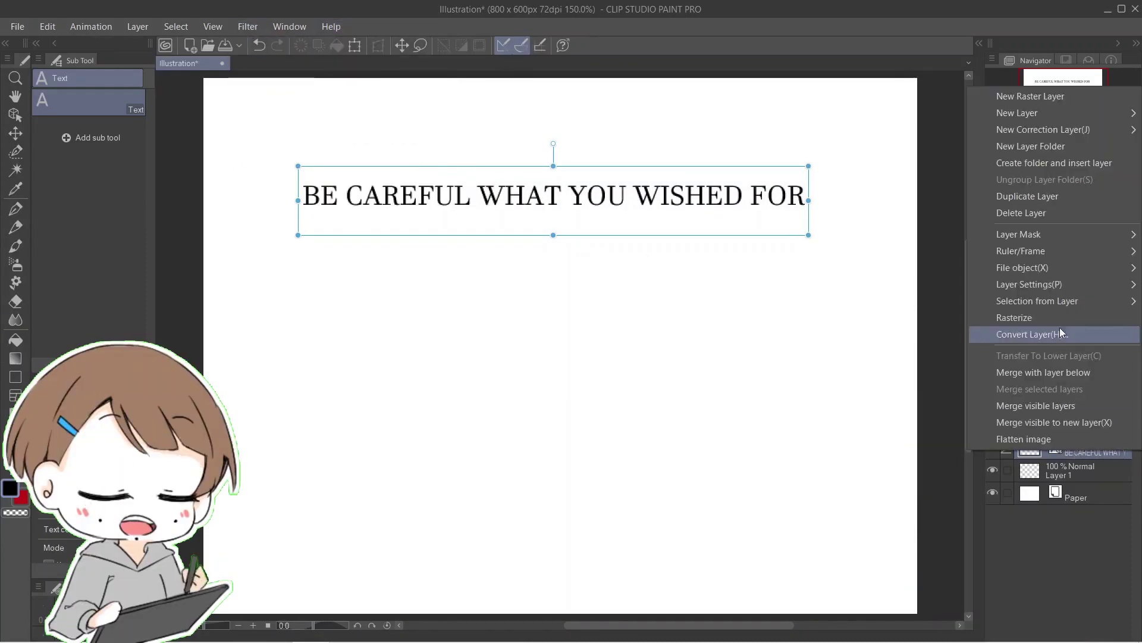
{"action": "left_click", "coordinate": [1062, 338]}
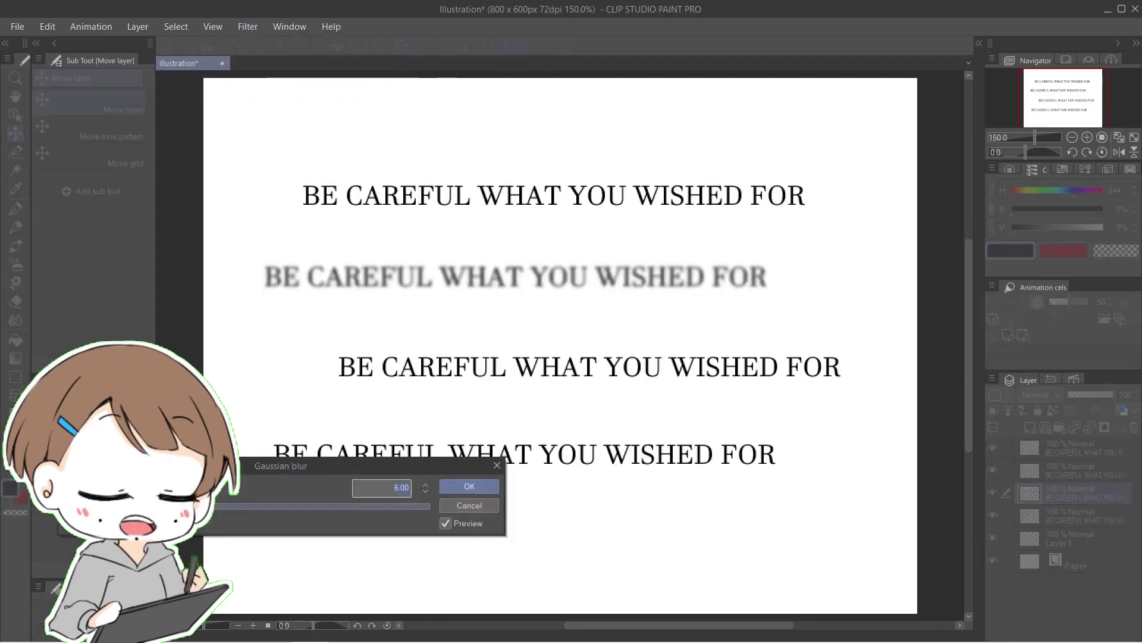
Gaussian-blur the second line and motion-blur the third line
{"action": "key", "text": "Return"}
{"action": "left_click", "coordinate": [247, 26]}
{"action": "mouse_move", "coordinate": [273, 46]}
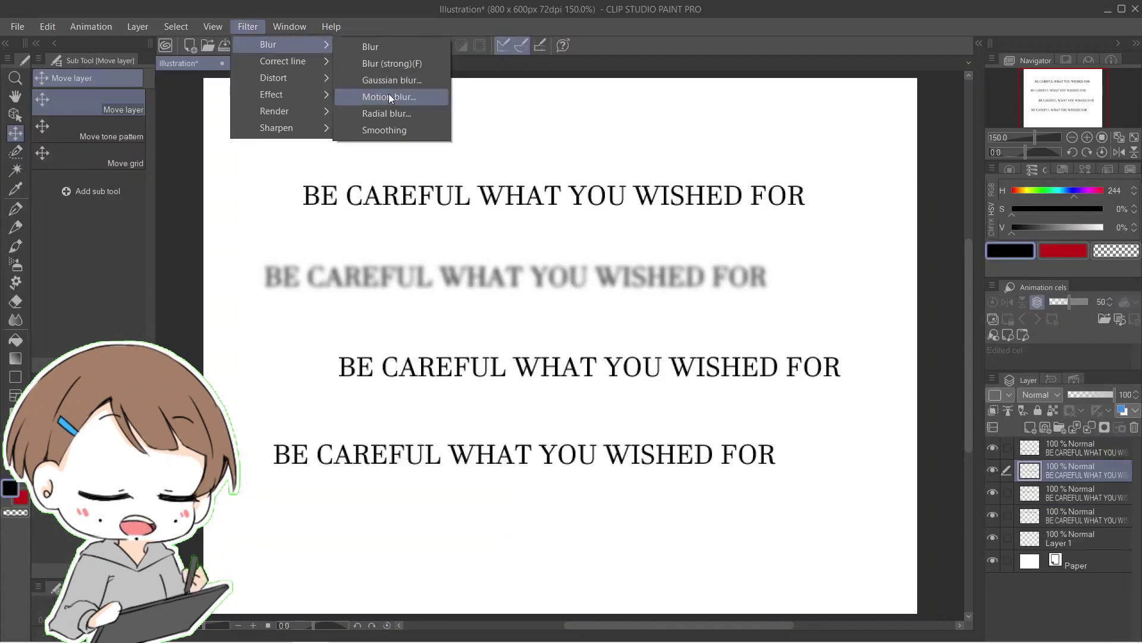
{"action": "left_click", "coordinate": [382, 95]}
{"action": "left_click_drag", "start_coordinate": [783, 407], "coordinate": [815, 408]}
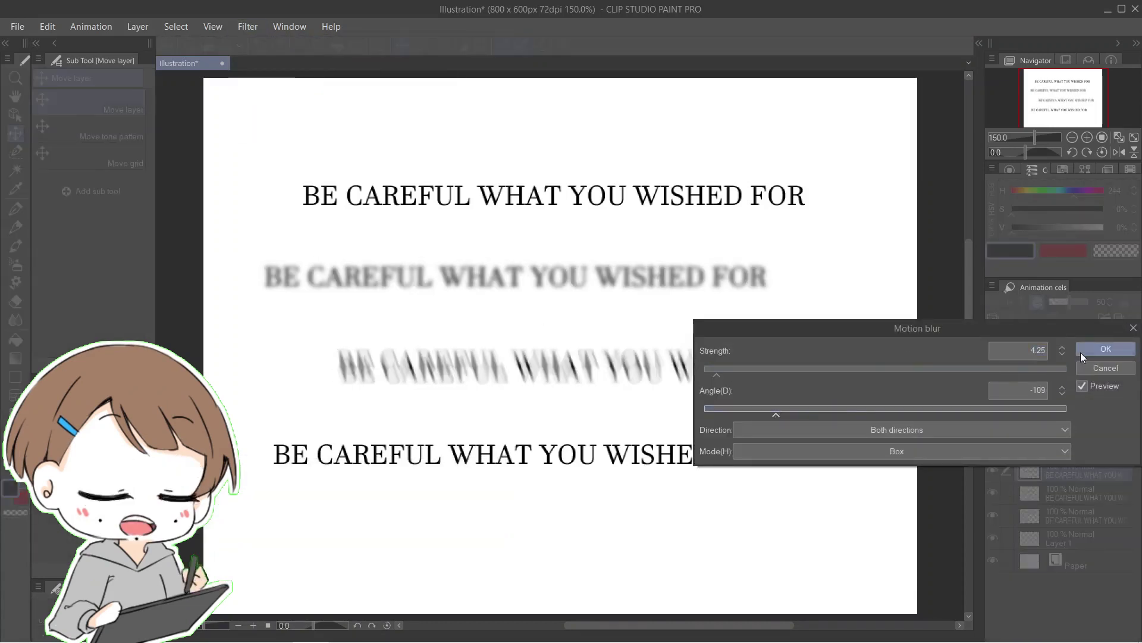
{"action": "left_click", "coordinate": [1106, 348]}
Apply a radial blur to the bottom text line
{"action": "left_click", "coordinate": [248, 26]}
{"action": "mouse_move", "coordinate": [276, 46]}
{"action": "left_click", "coordinate": [408, 115]}
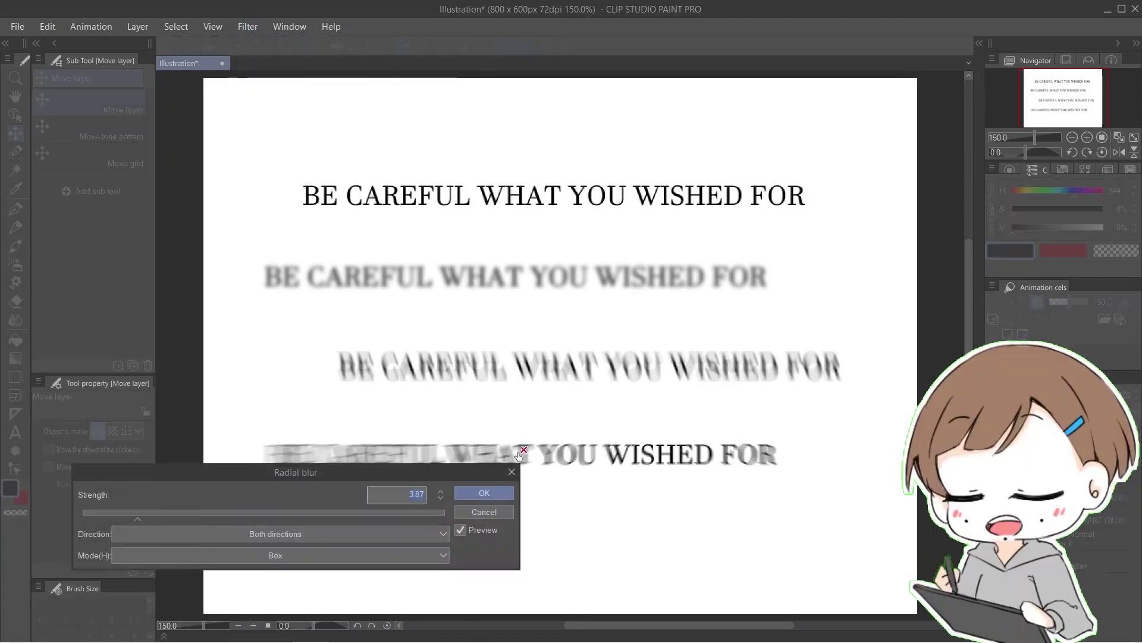
{"action": "key", "text": "Return"}
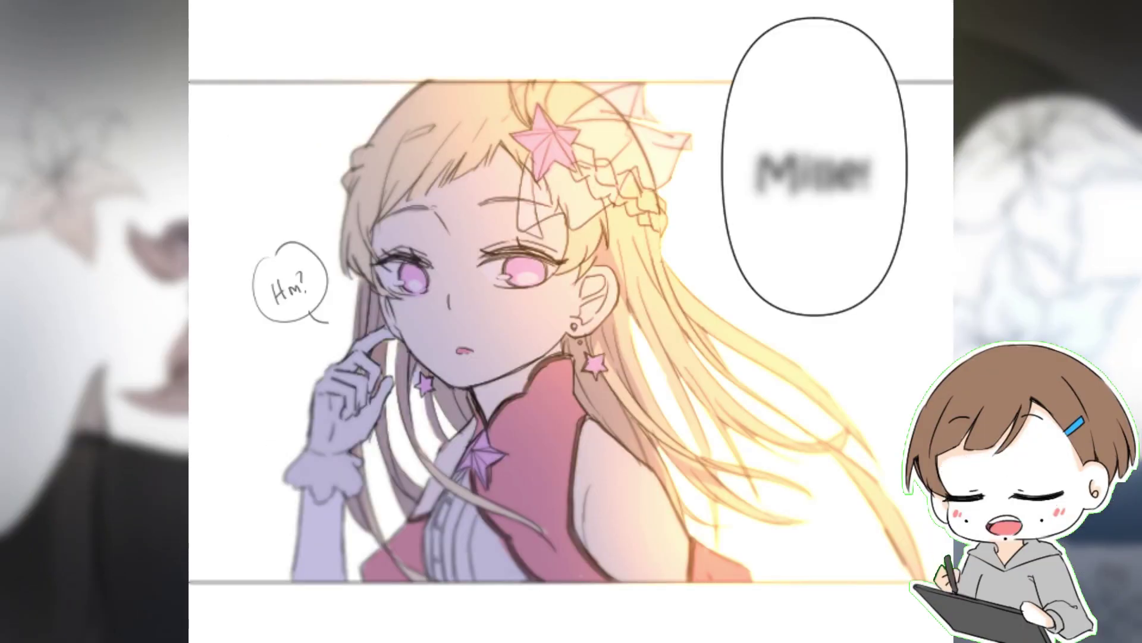